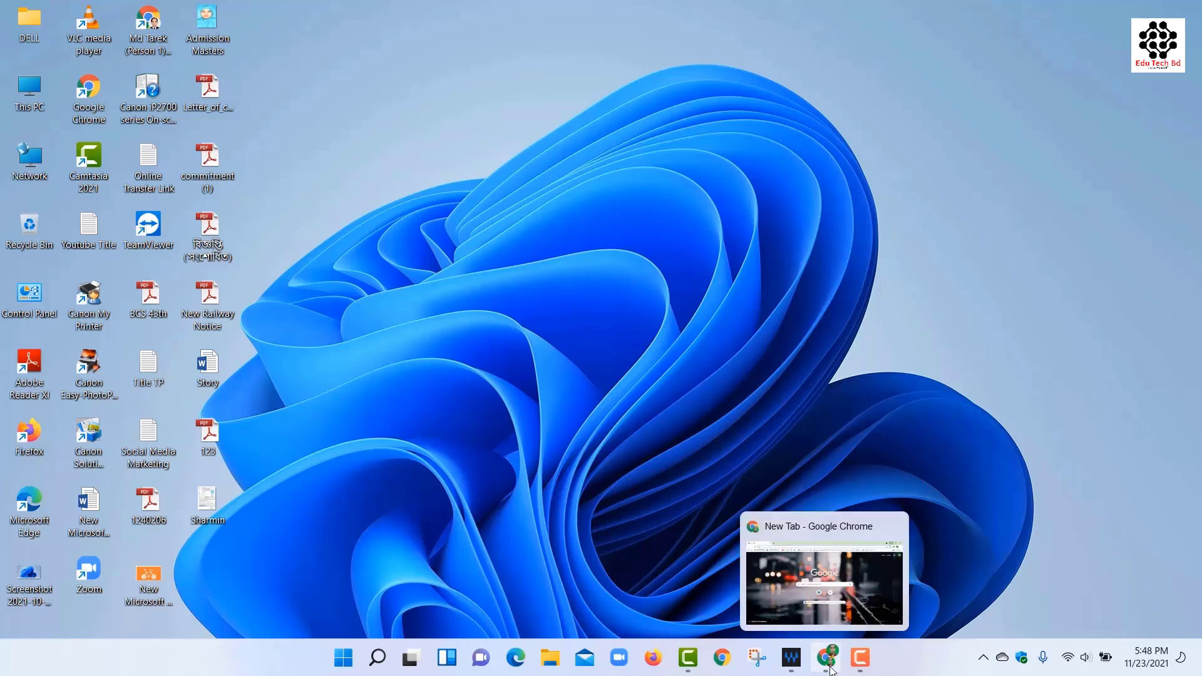
# Load br.teletalk.com.bd in Chrome, trimming the extra autocompleted words from the address.
pyautogui.click(830, 662)
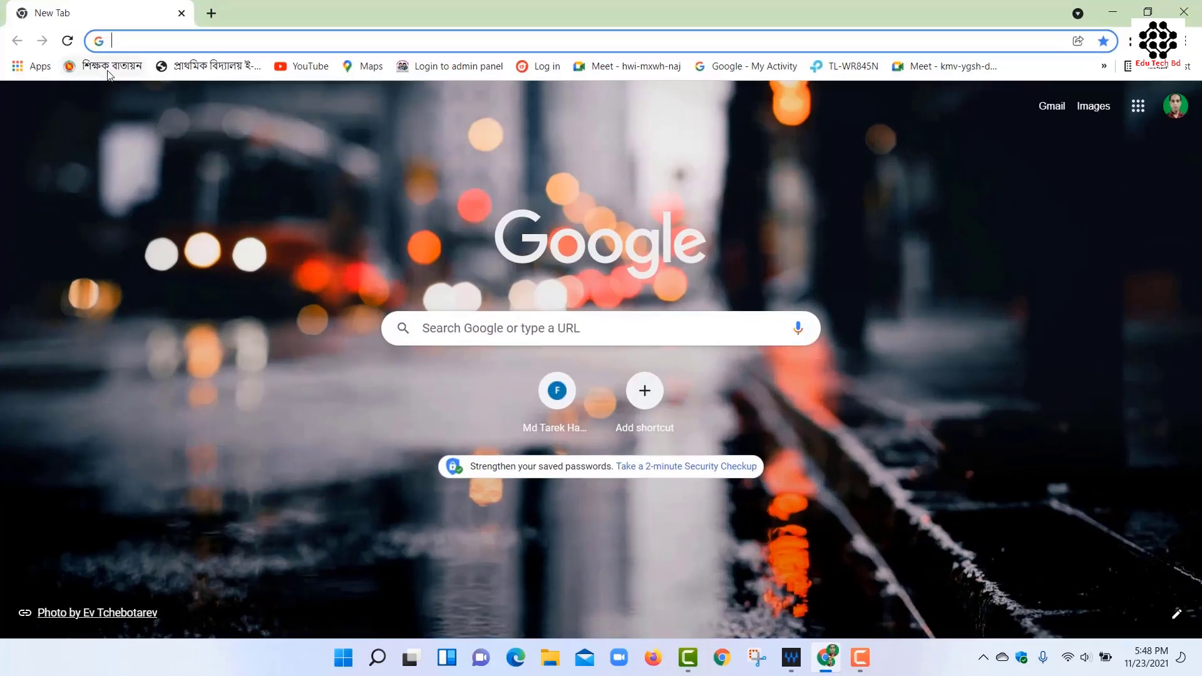
pyautogui.write('br.')
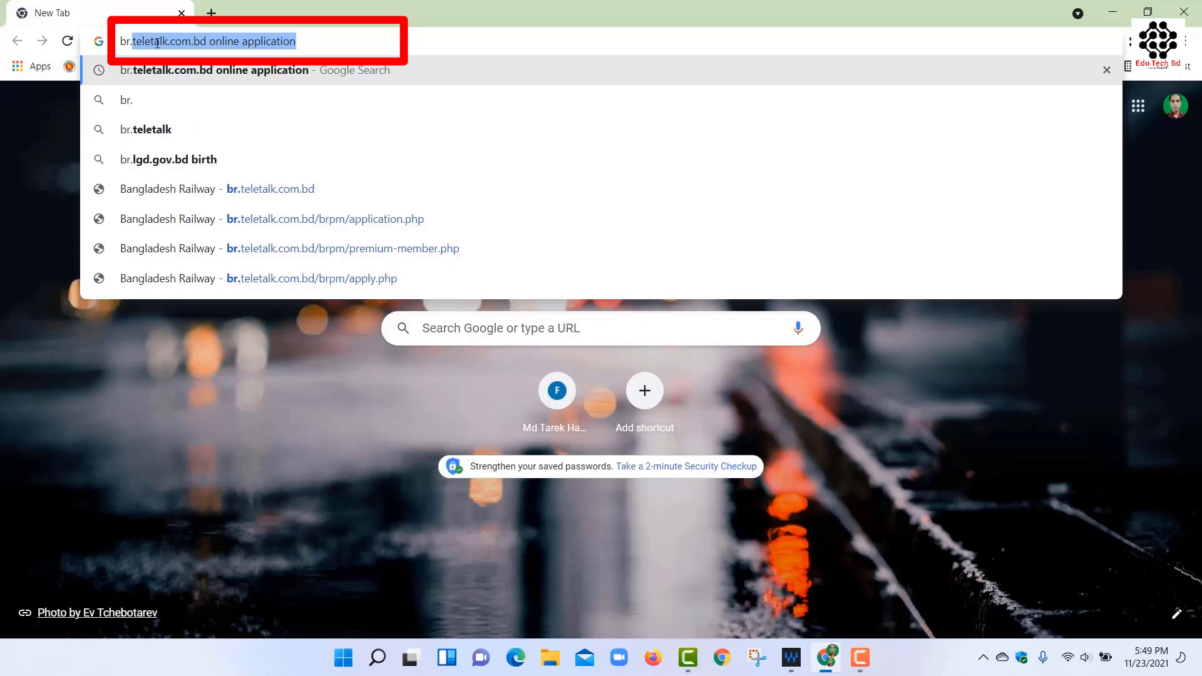
pyautogui.click(301, 38)
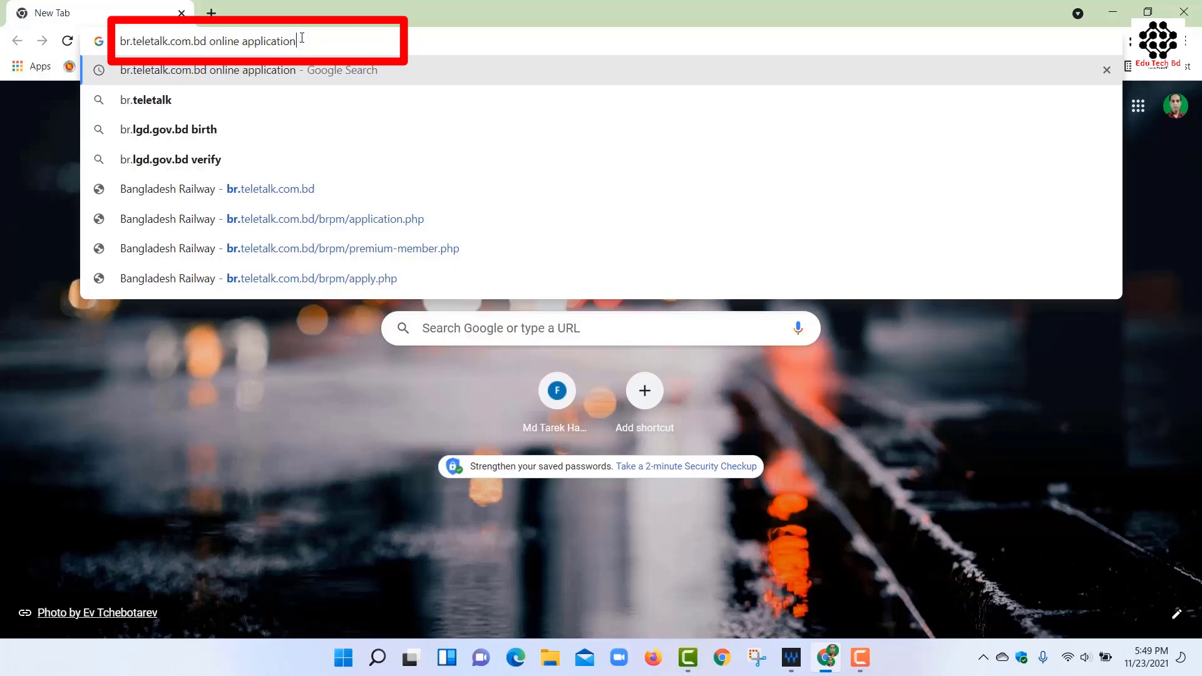
pyautogui.moveTo(301, 39); pyautogui.dragTo(227, 38)
pyautogui.press('BackSpace')
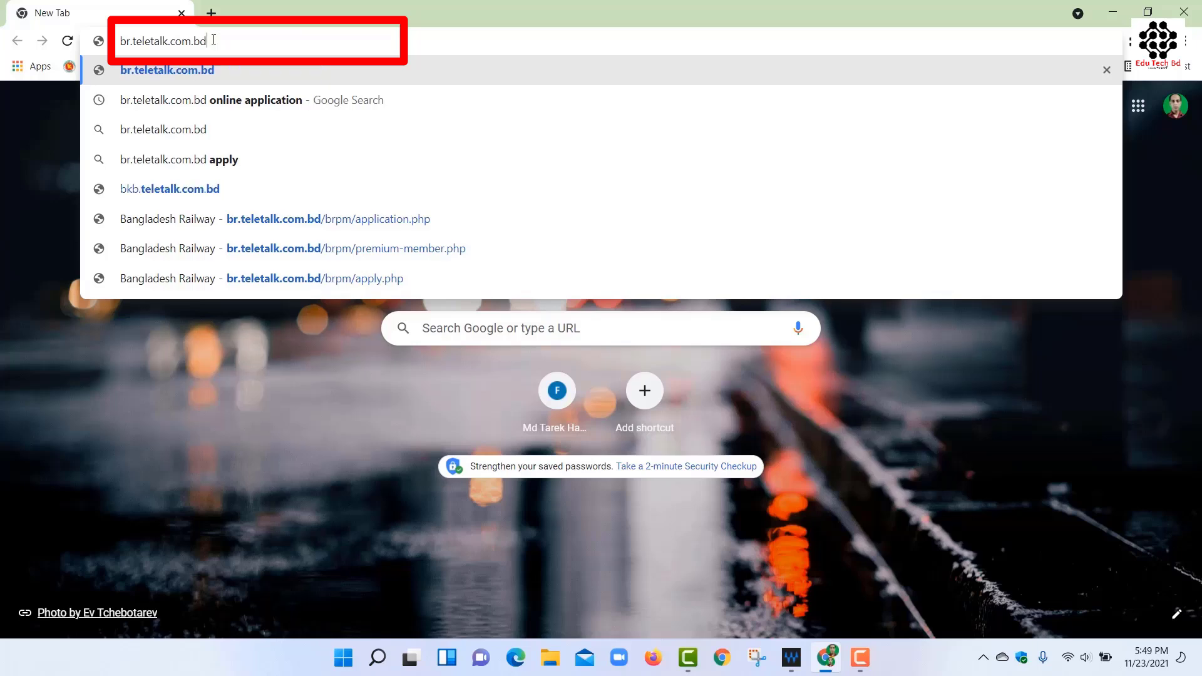
pyautogui.press('Return')
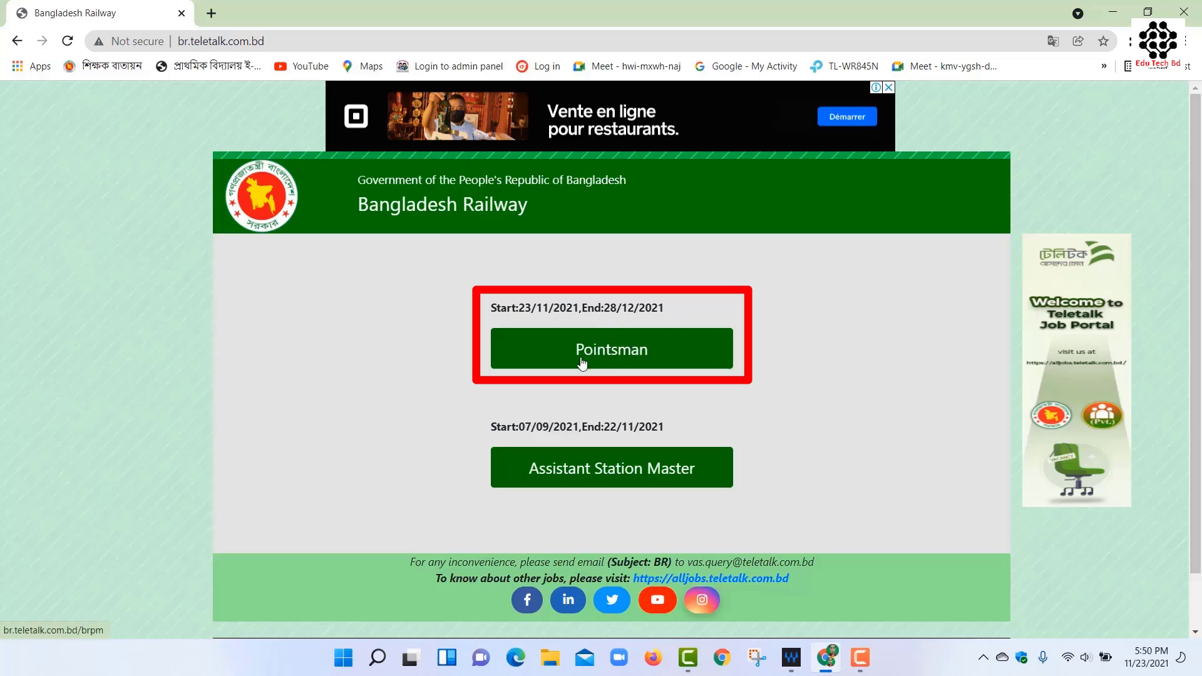
# Open the Pointsman application form, choosing Pointsman and answering No to Alljobs premium membership.
pyautogui.click(614, 350)
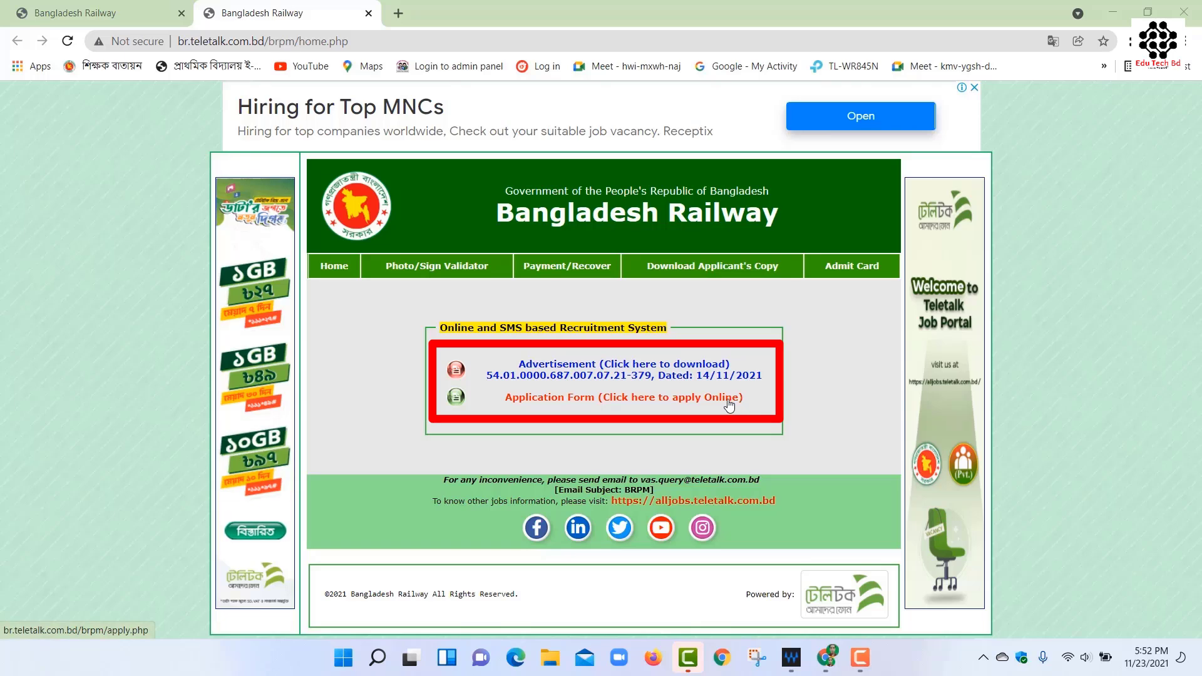
pyautogui.click(588, 403)
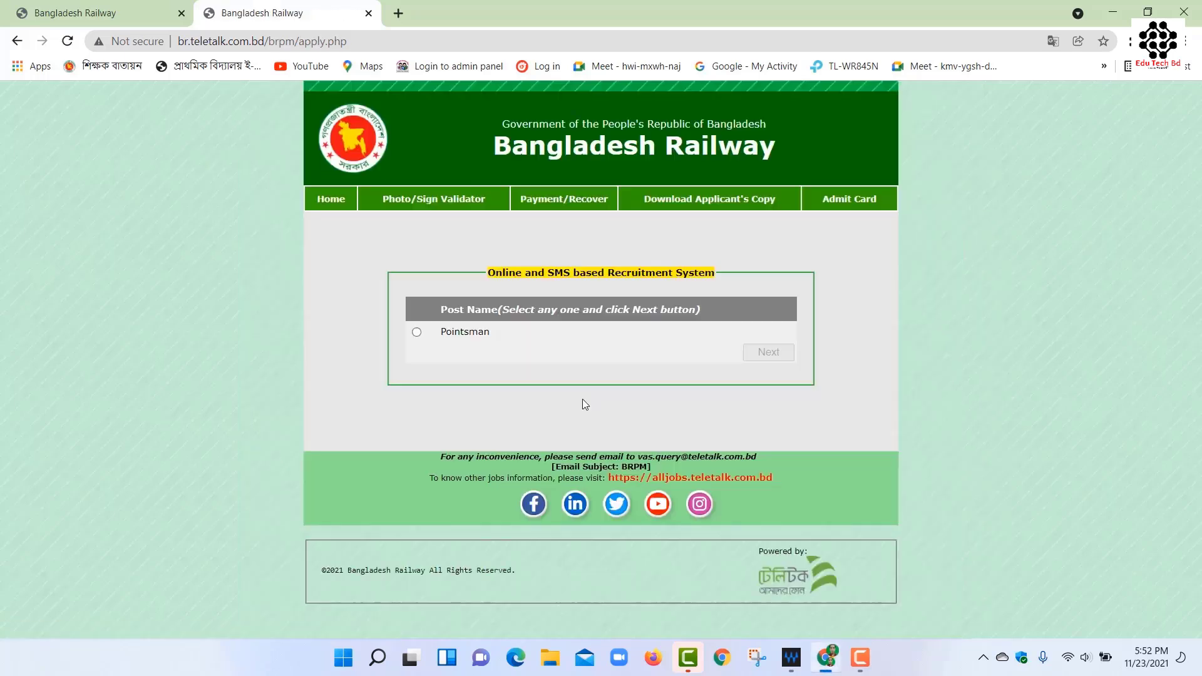
pyautogui.click(417, 333)
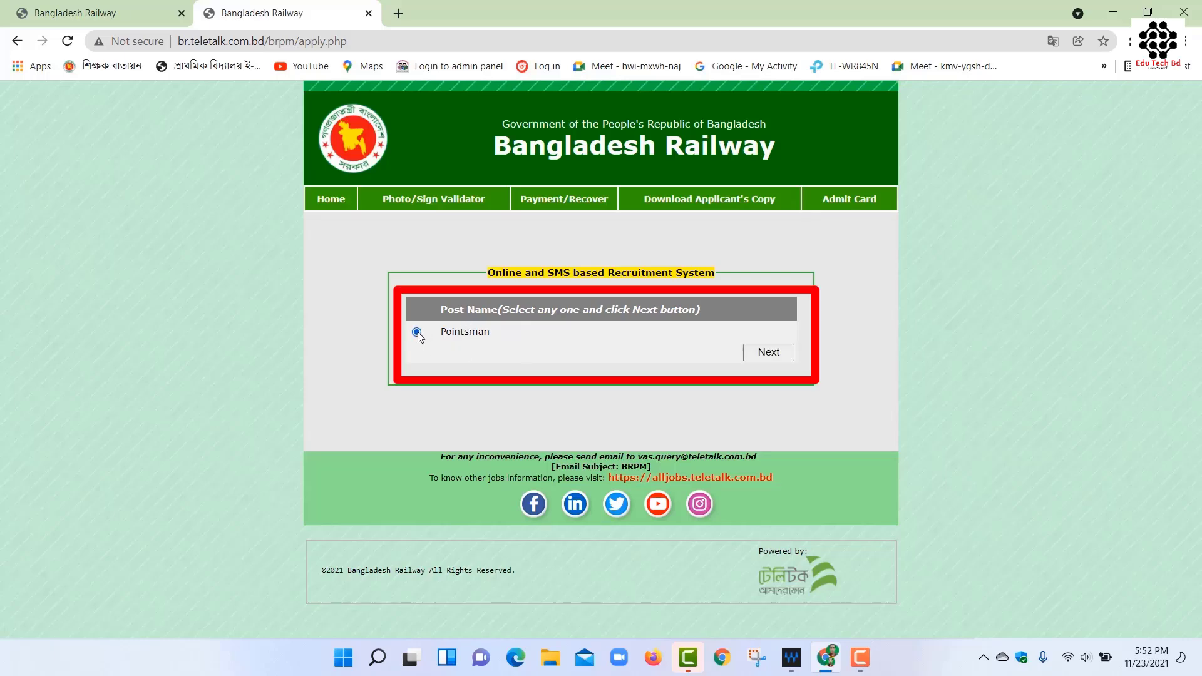
pyautogui.click(756, 352)
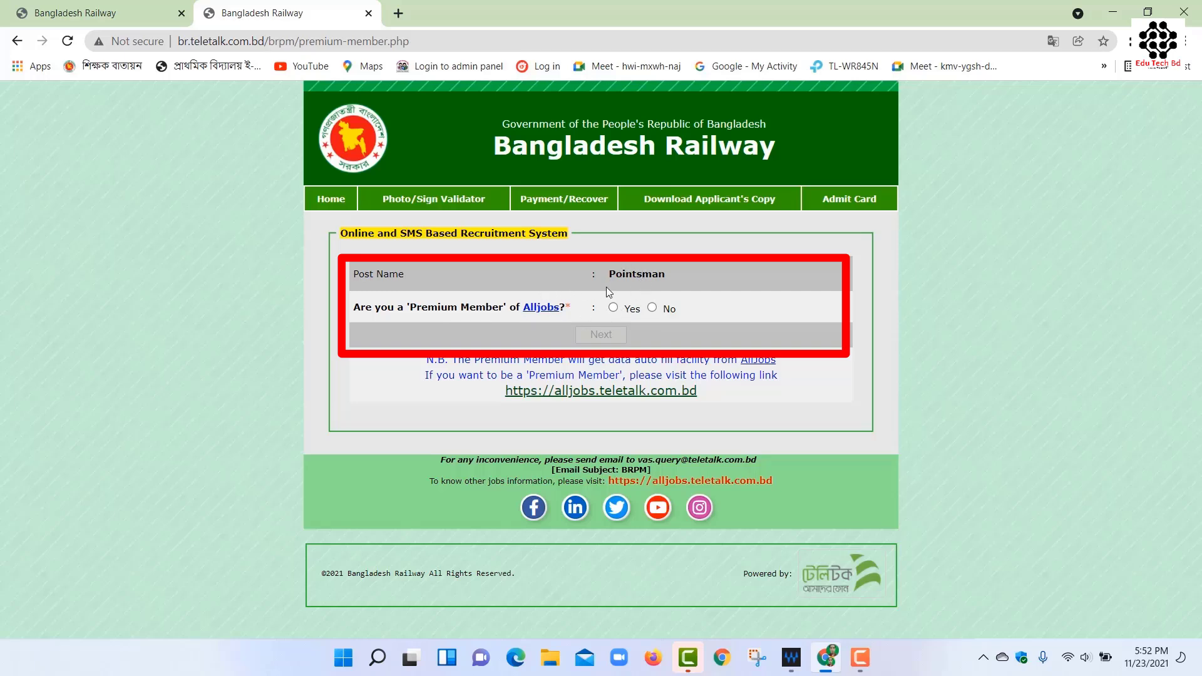
pyautogui.click(653, 309)
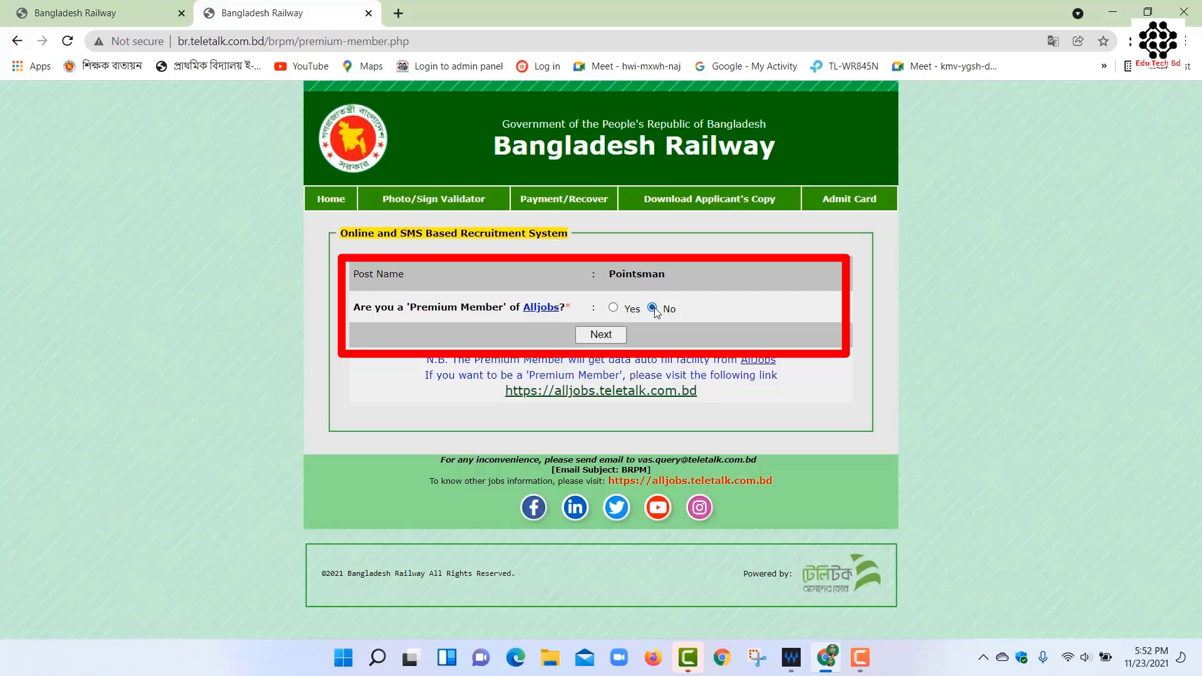
pyautogui.click(601, 335)
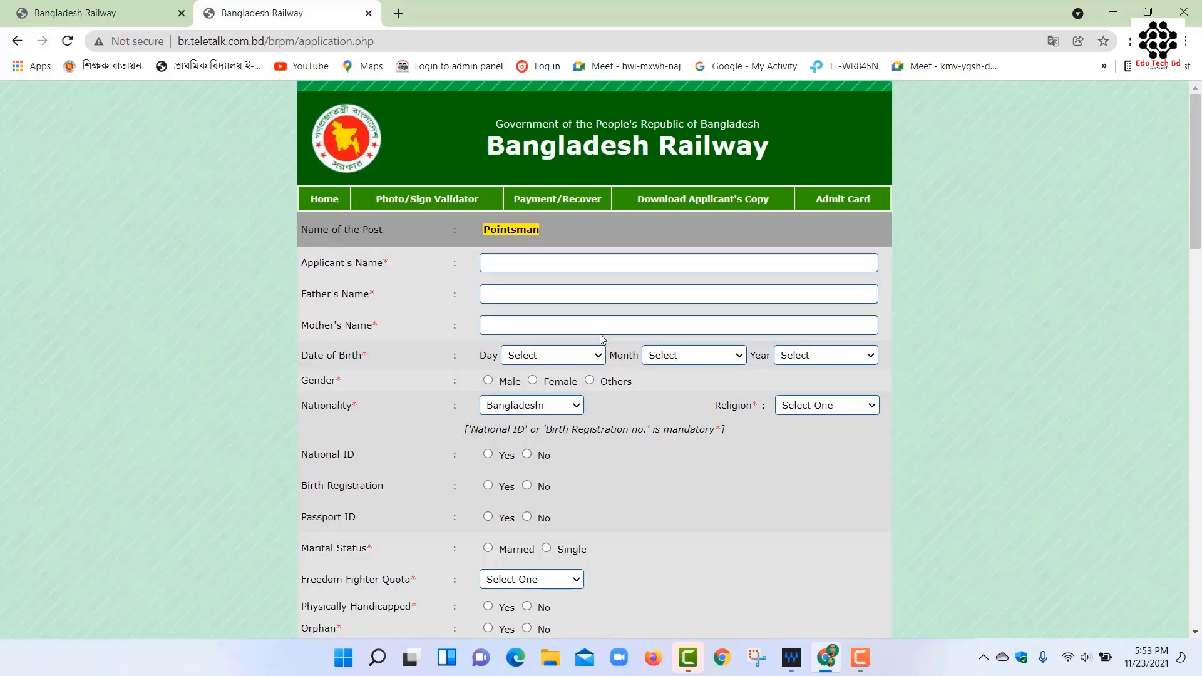
# Enter the applicant's, father's and mother's names.
pyautogui.click(503, 261)
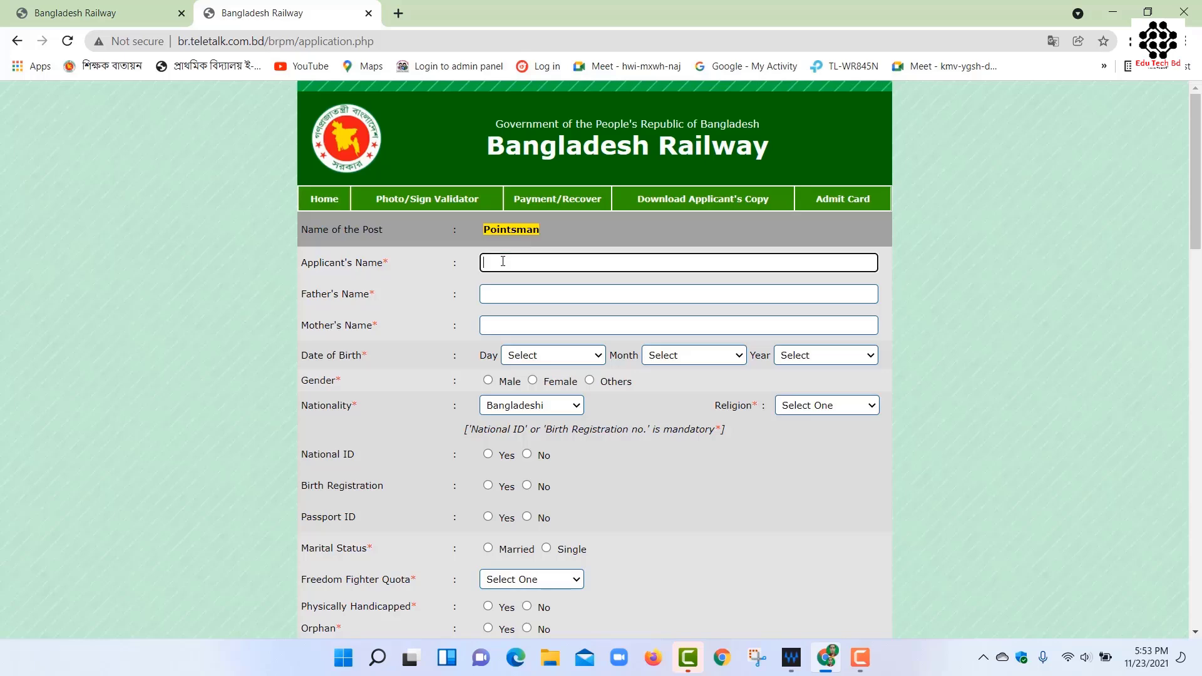
pyautogui.write('MST. SHARMIN')
pyautogui.press('Tab')
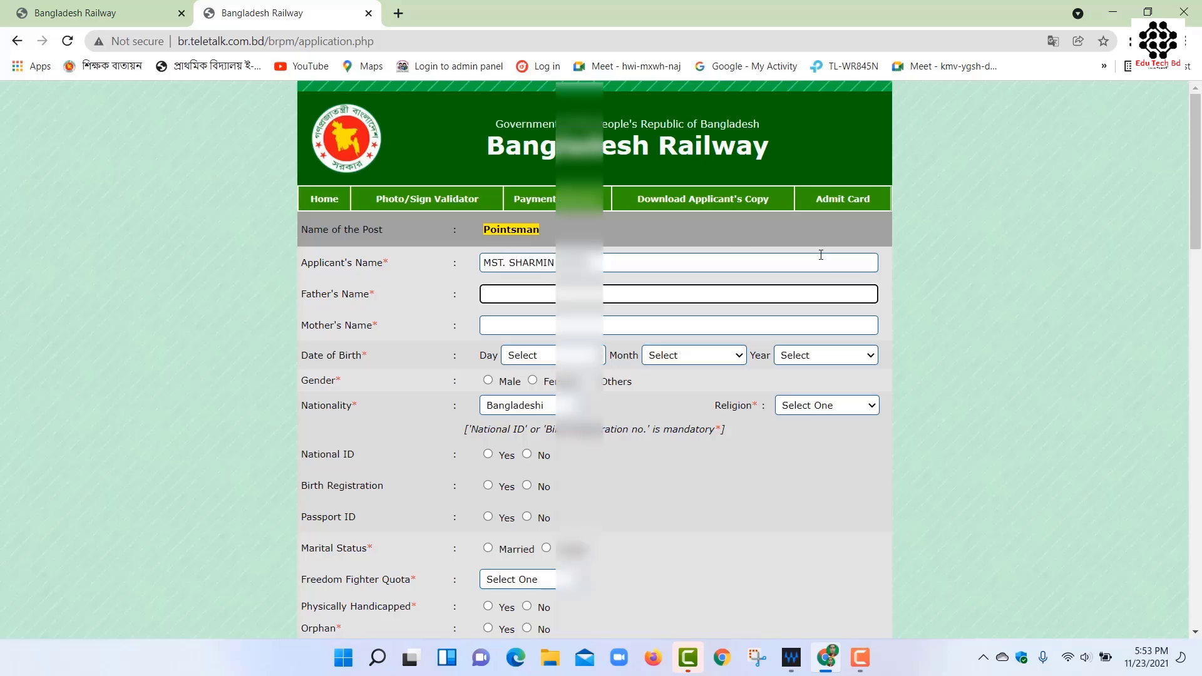
pyautogui.press('Tab')
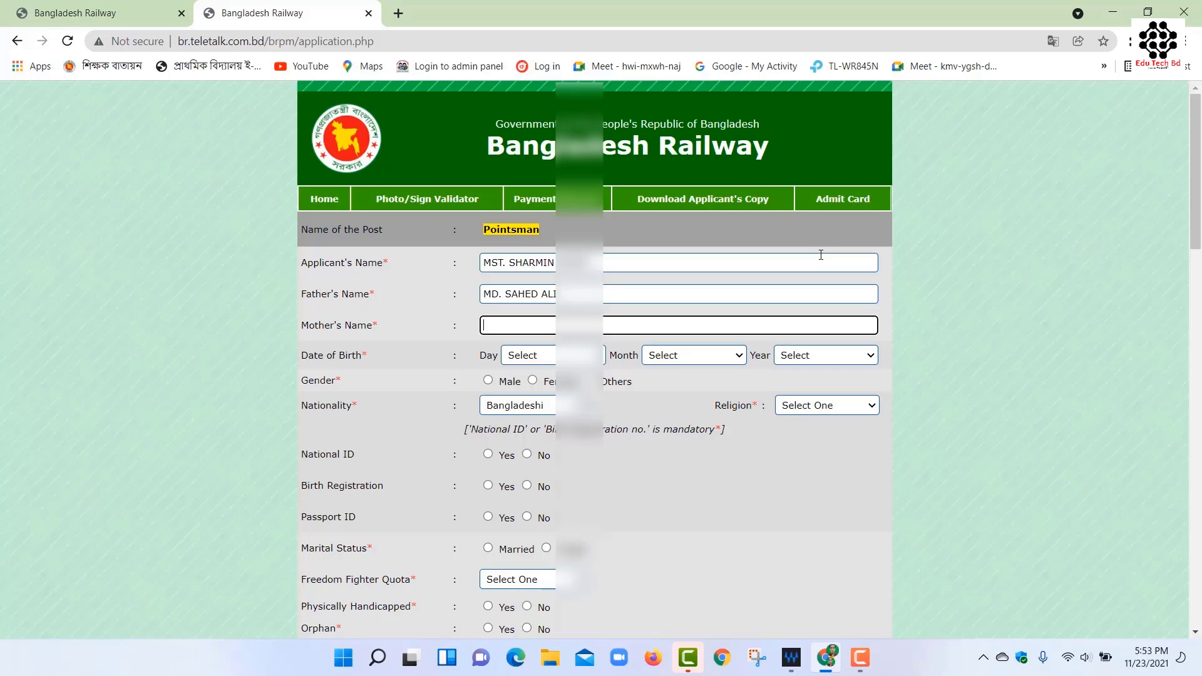
pyautogui.press('Tab')
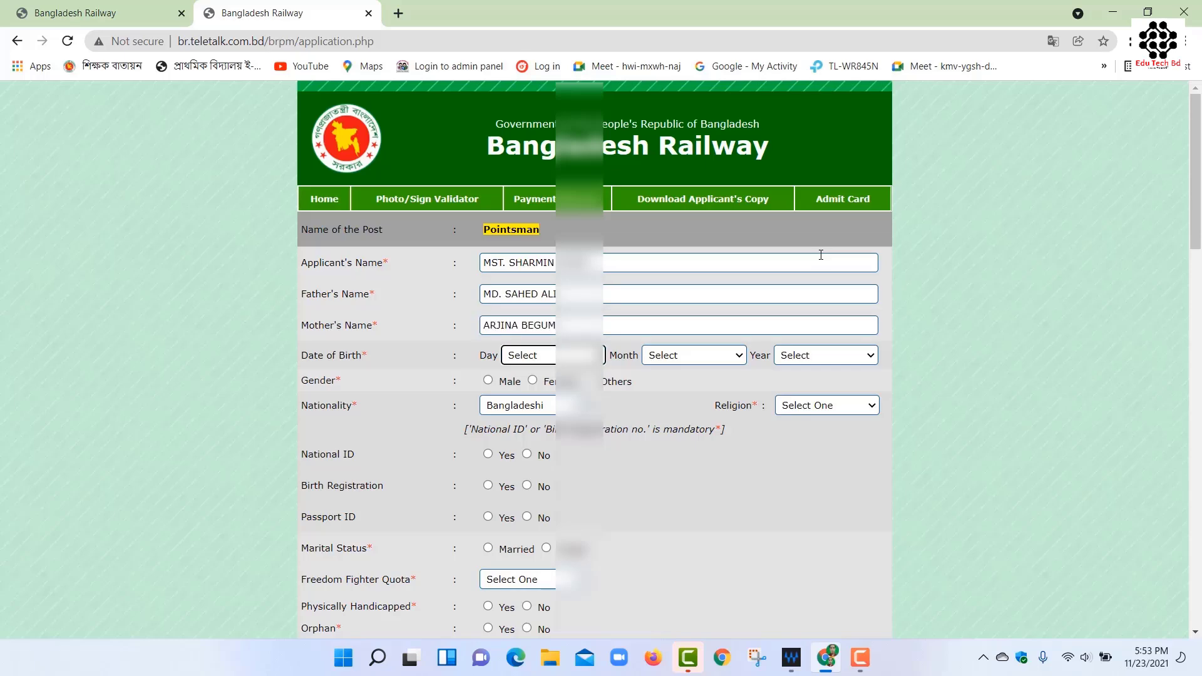
# Set birth day 31 and month 12, gender Female, and religion Islam.
pyautogui.write('31')
pyautogui.press('Tab')
pyautogui.write('12')
pyautogui.press('Tab')
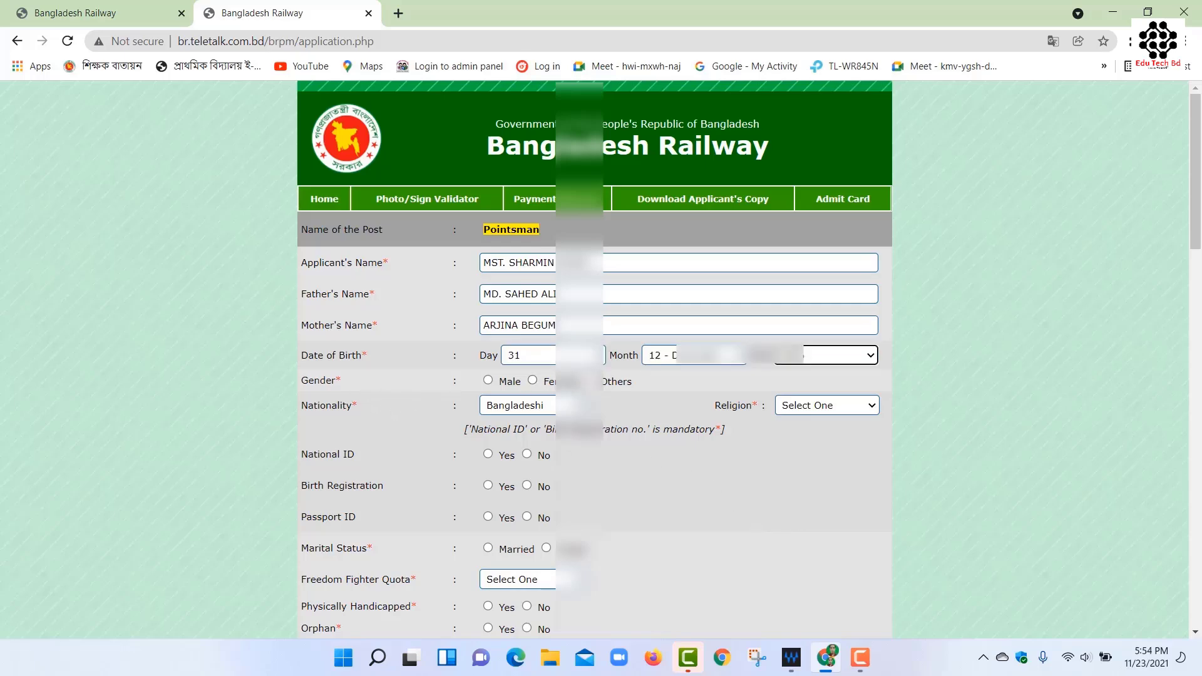
pyautogui.click(533, 380)
pyautogui.click(806, 412)
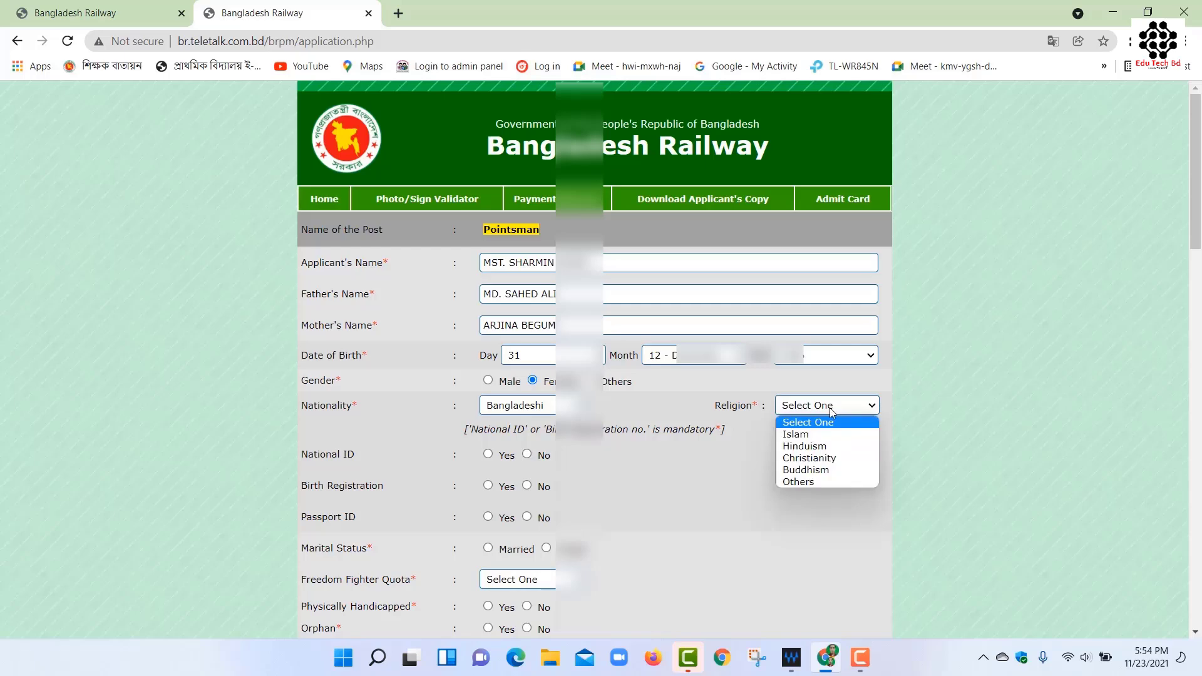
pyautogui.press('Escape')
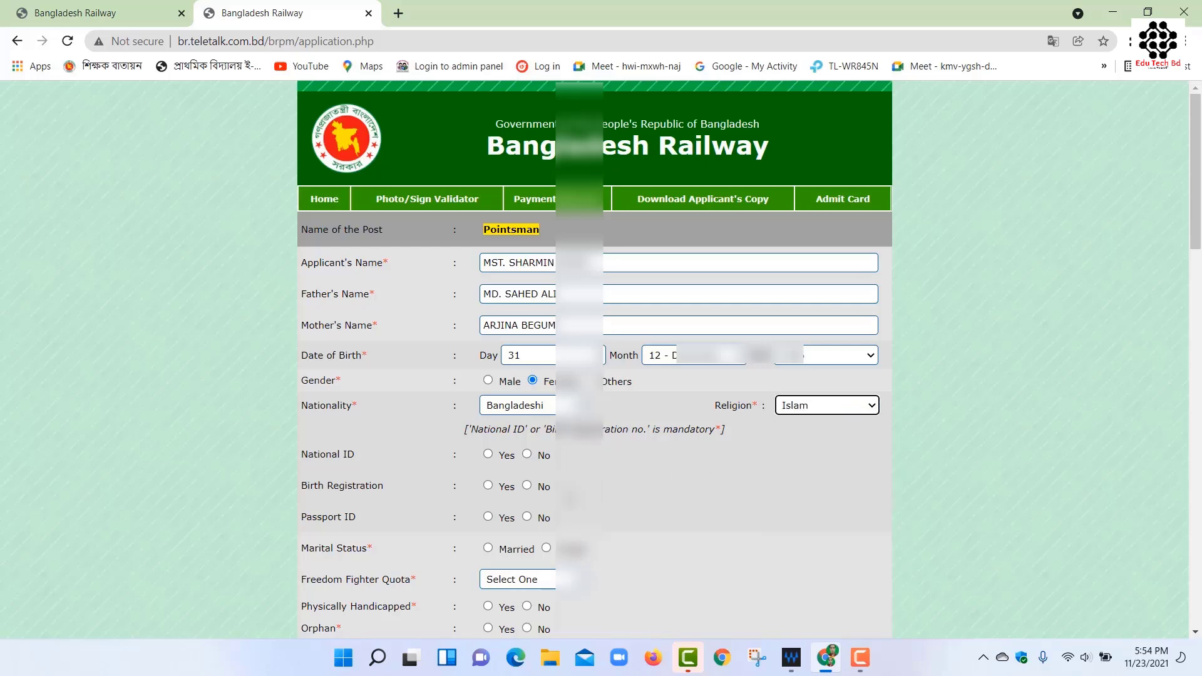
# Enter the National ID, answer No to birth registration and passport, and set Married with the spouse's name.
pyautogui.scroll(-3, 451, 362)
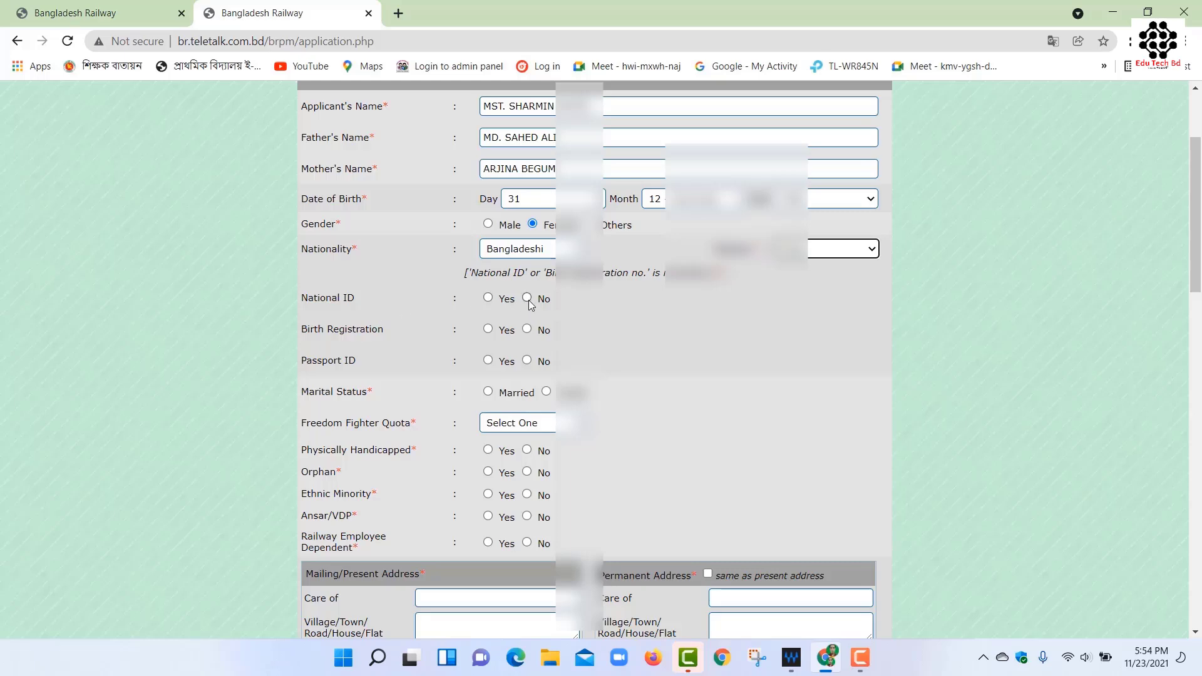
pyautogui.click(489, 297)
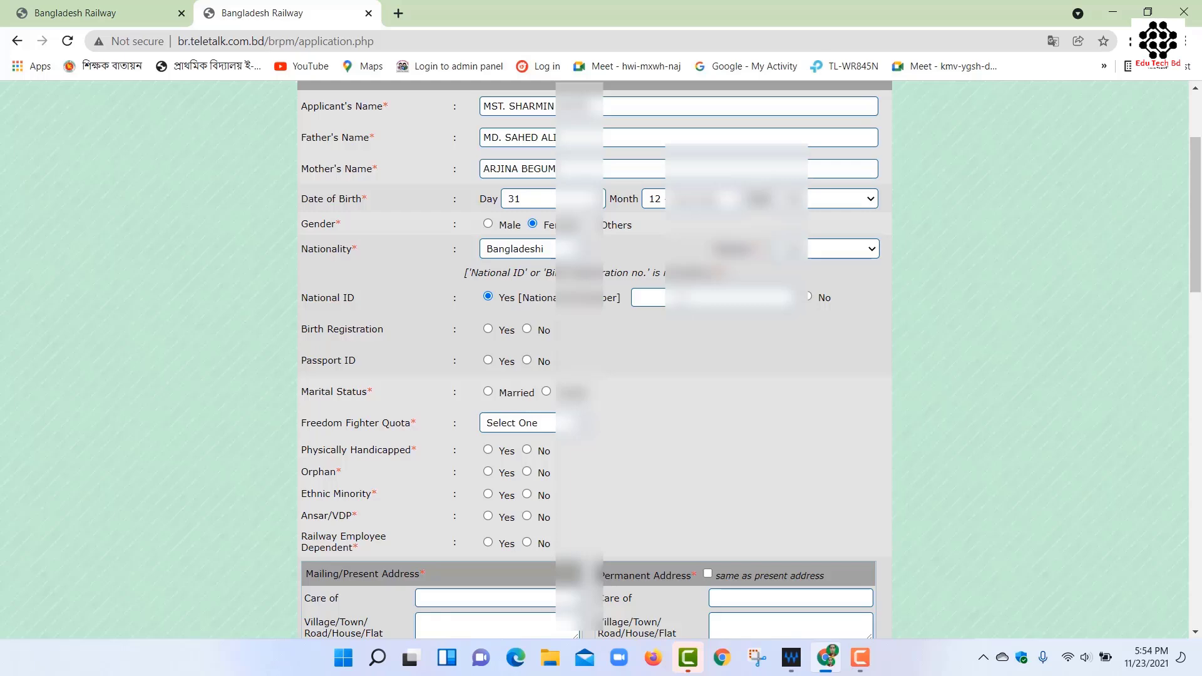
pyautogui.hotkey('ctrl', 'v')
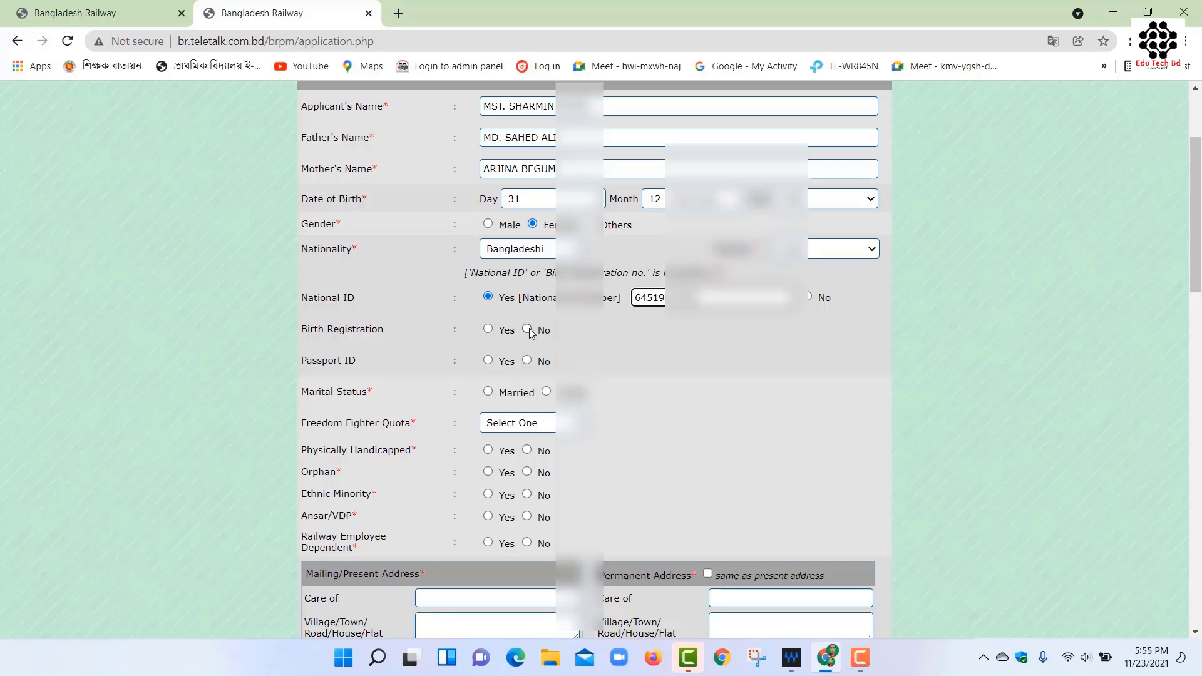
pyautogui.click(527, 330)
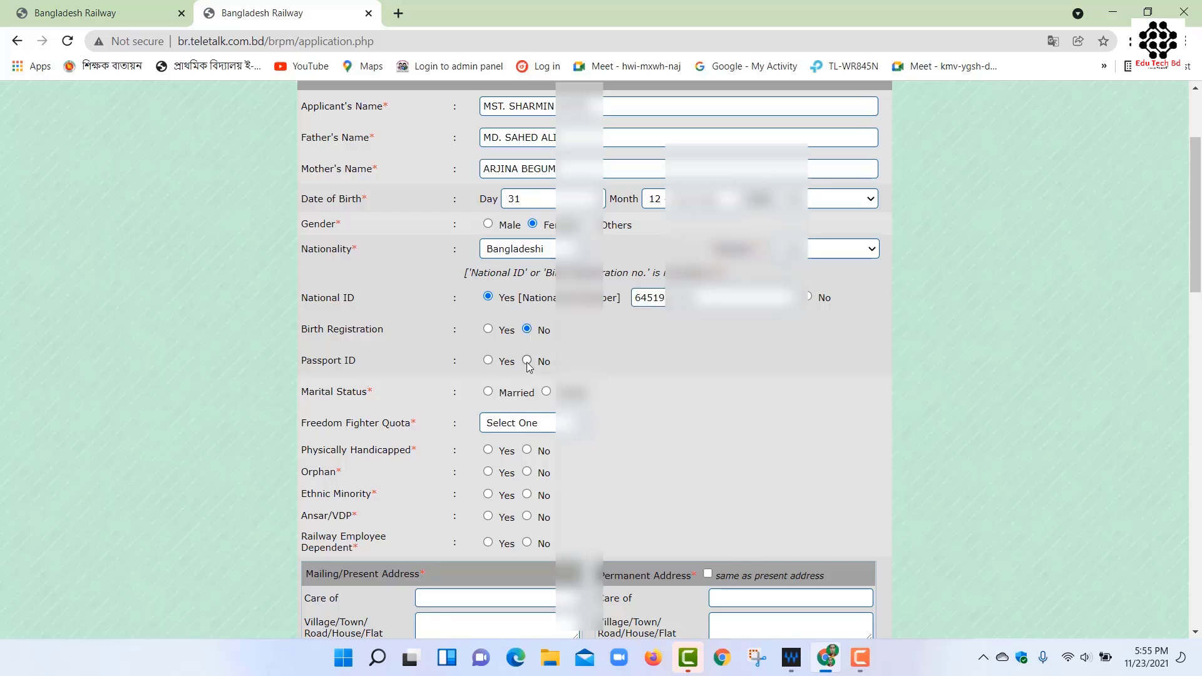
pyautogui.click(527, 362)
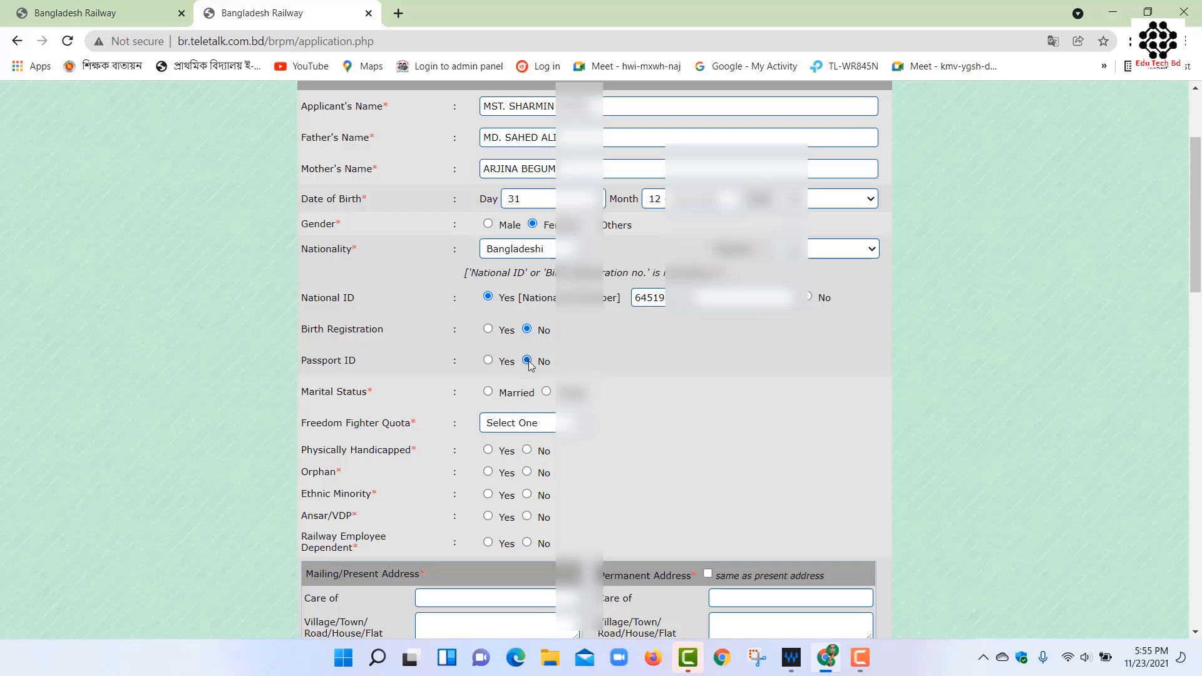
pyautogui.click(488, 392)
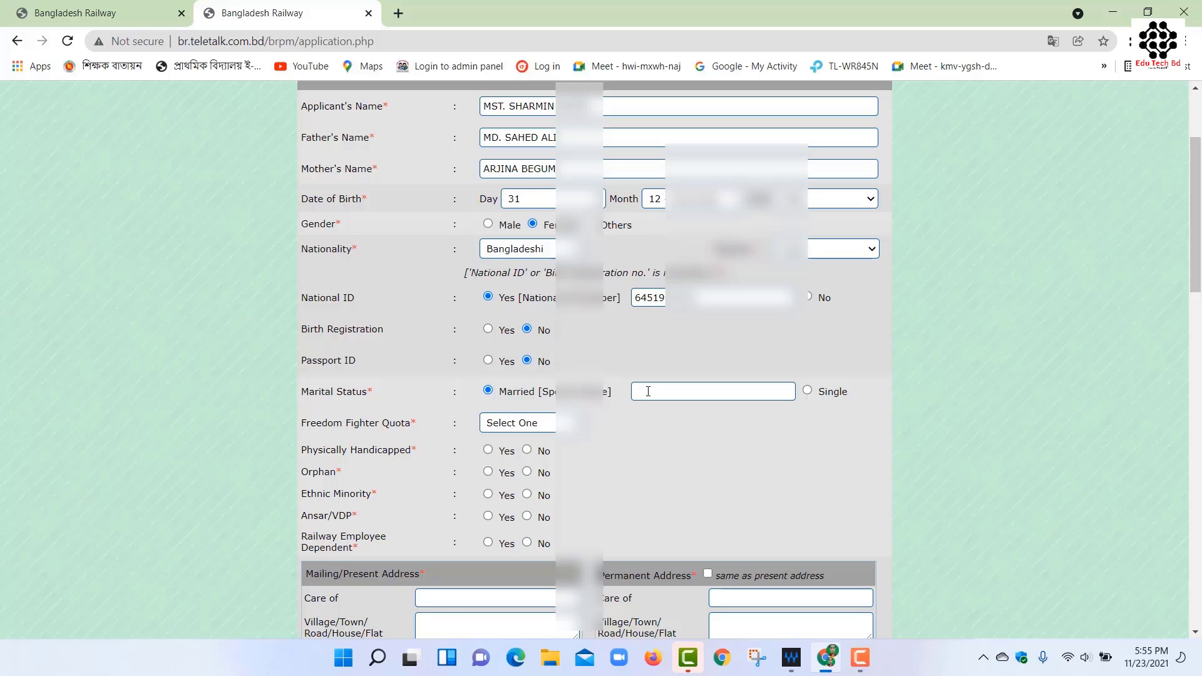
pyautogui.click(647, 392)
# Set Freedom Fighter quota to Non Quota and answer No to every question except Yes for Ansar/VDP.
pyautogui.click(546, 427)
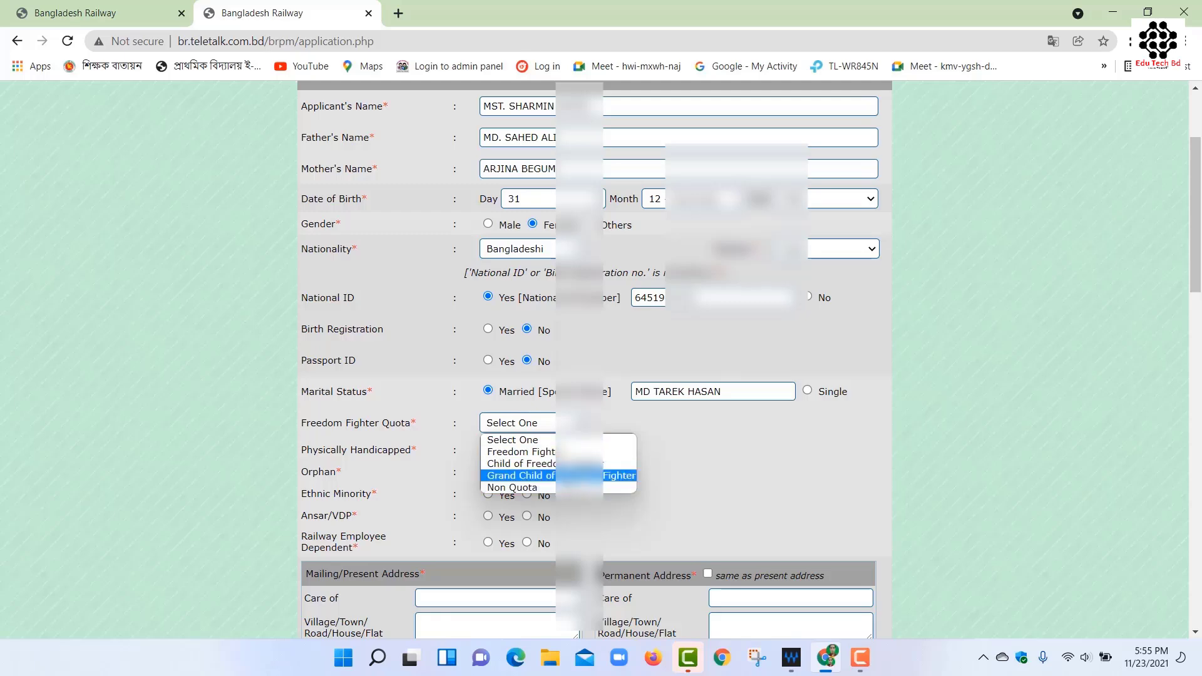
pyautogui.click(531, 489)
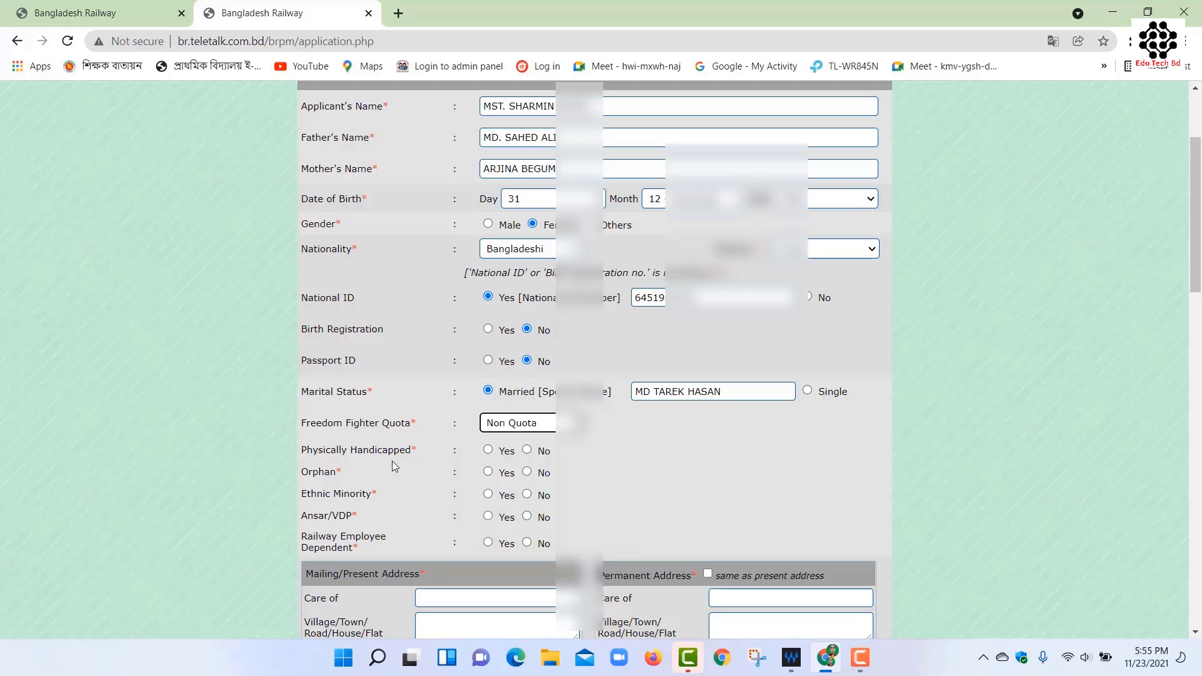
pyautogui.click(526, 449)
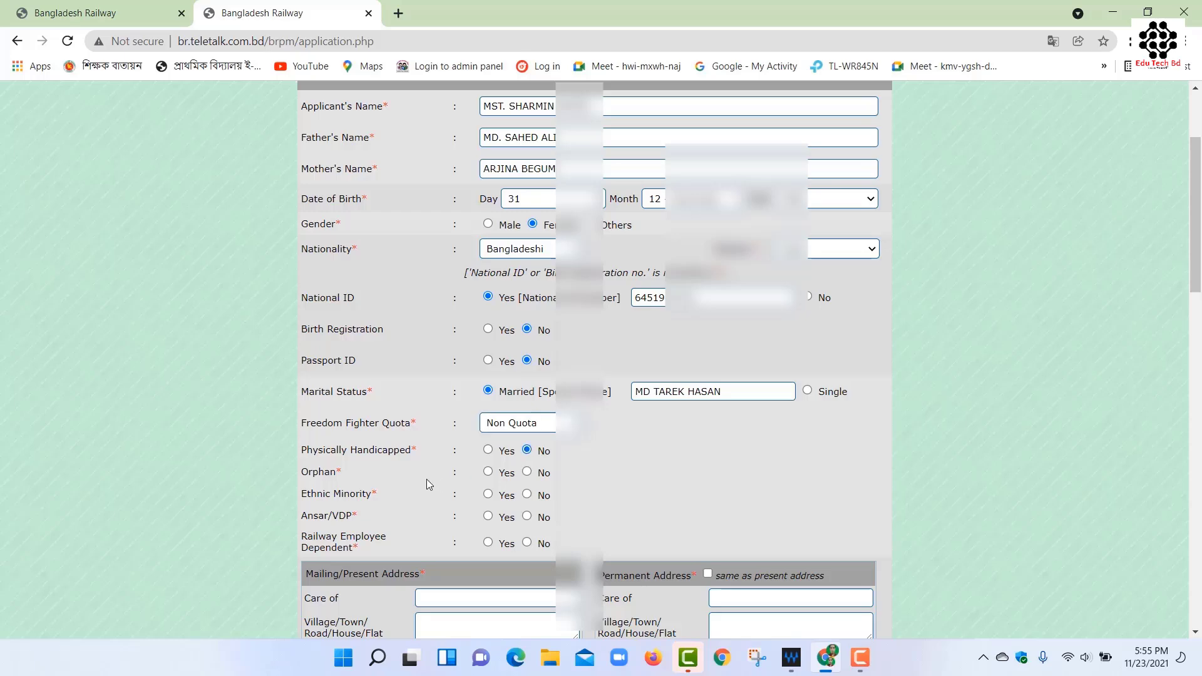
pyautogui.click(527, 472)
pyautogui.click(527, 494)
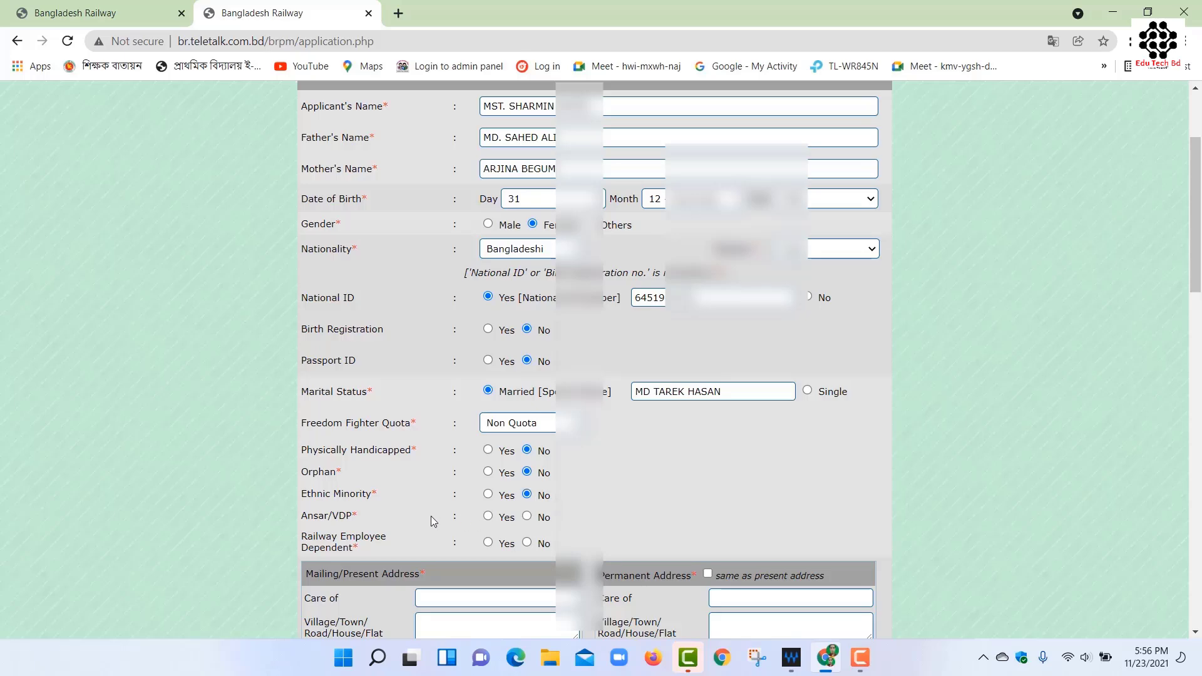
pyautogui.click(490, 518)
pyautogui.click(527, 543)
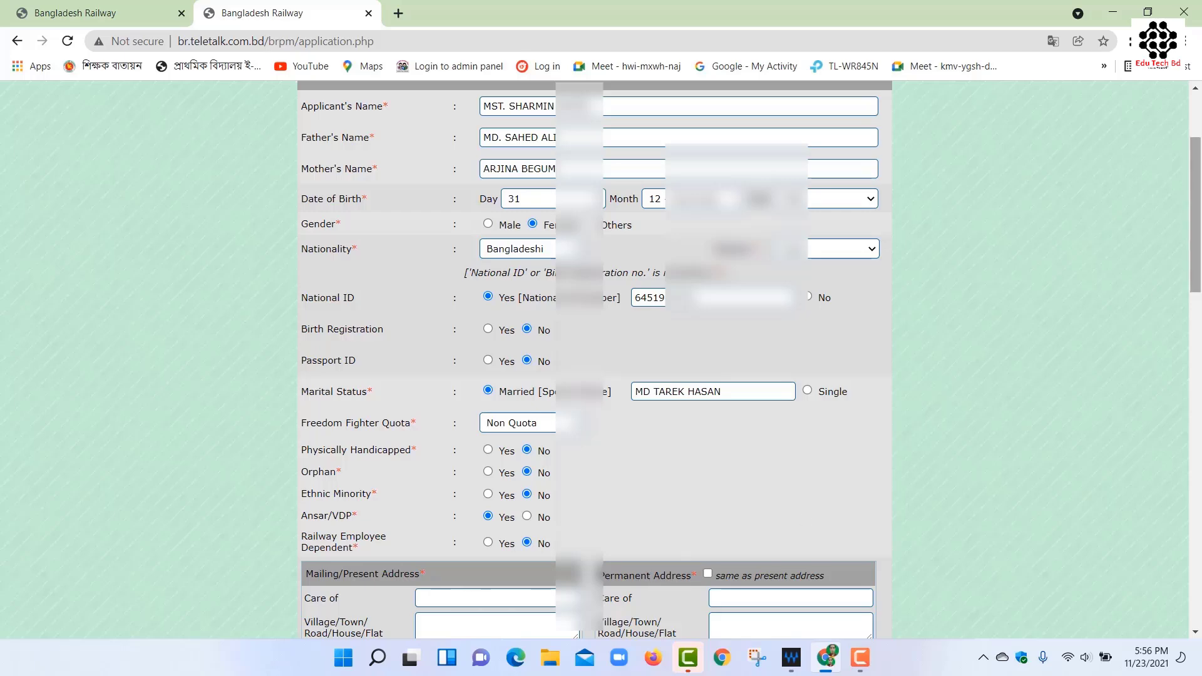
# Fill in the mailing address and mark the permanent address as the same as present.
pyautogui.scroll(-8, 1196, 179)
pyautogui.click(434, 114)
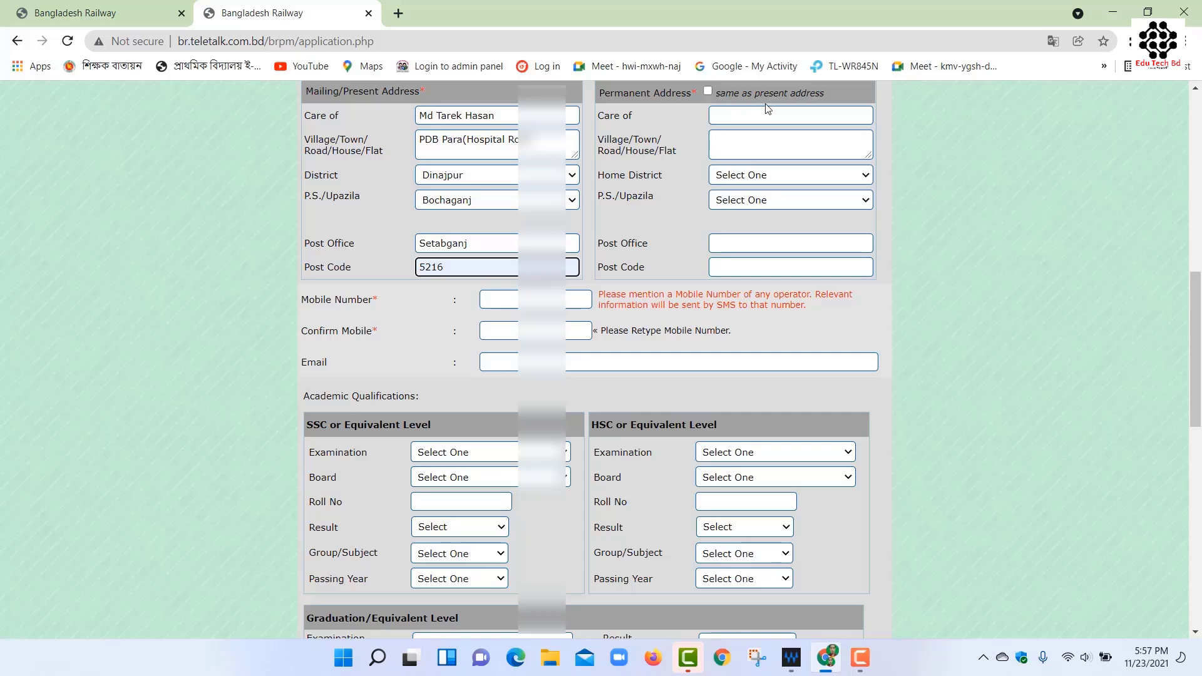
pyautogui.click(708, 92)
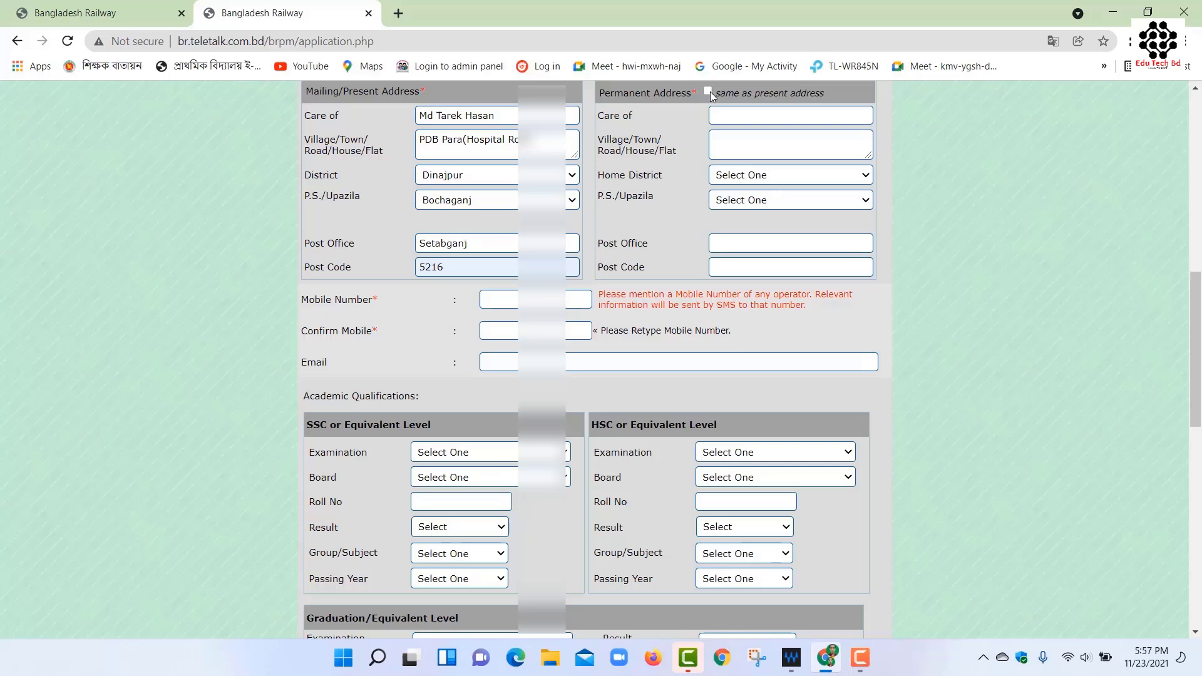
# Enter the mobile number and repeat it in the confirmation field.
pyautogui.click(505, 297)
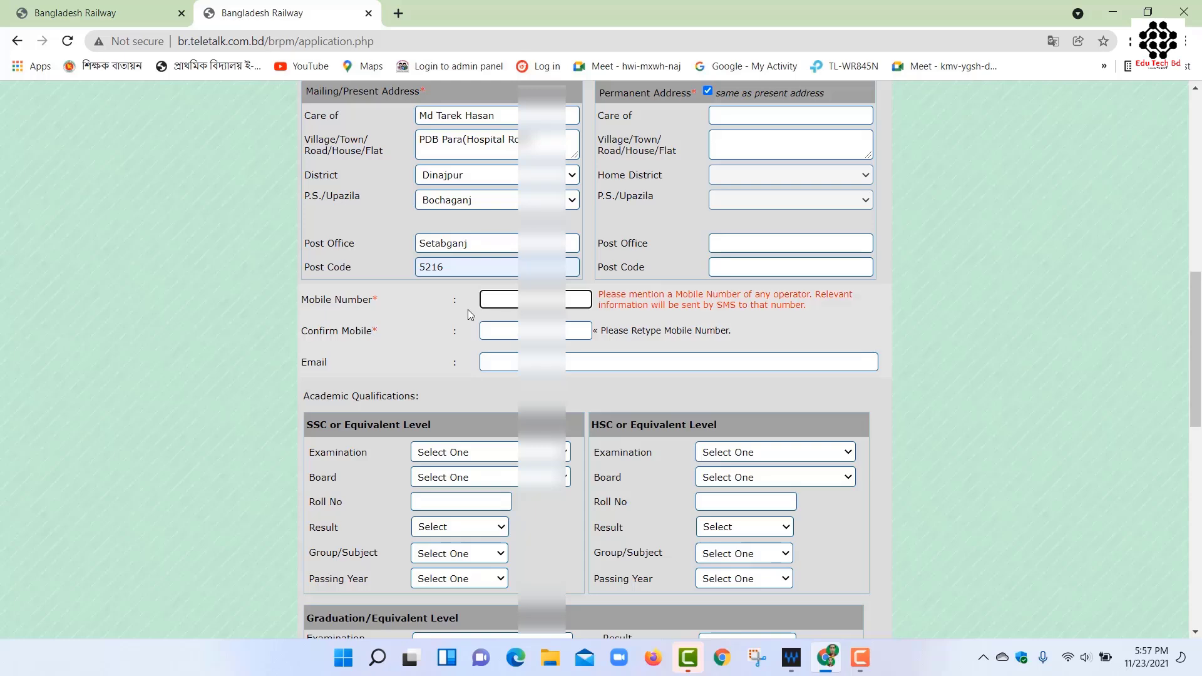
pyautogui.write('017179')
pyautogui.click(500, 329)
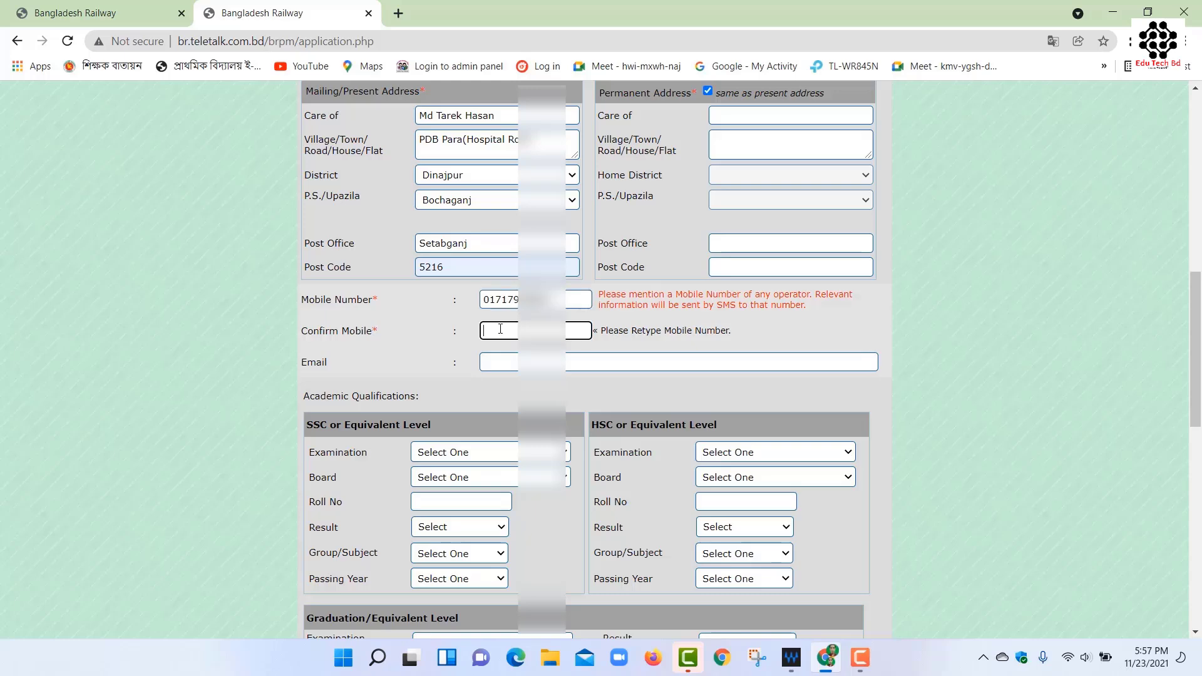
pyautogui.hotkey('ctrl', 'v')
pyautogui.click(488, 362)
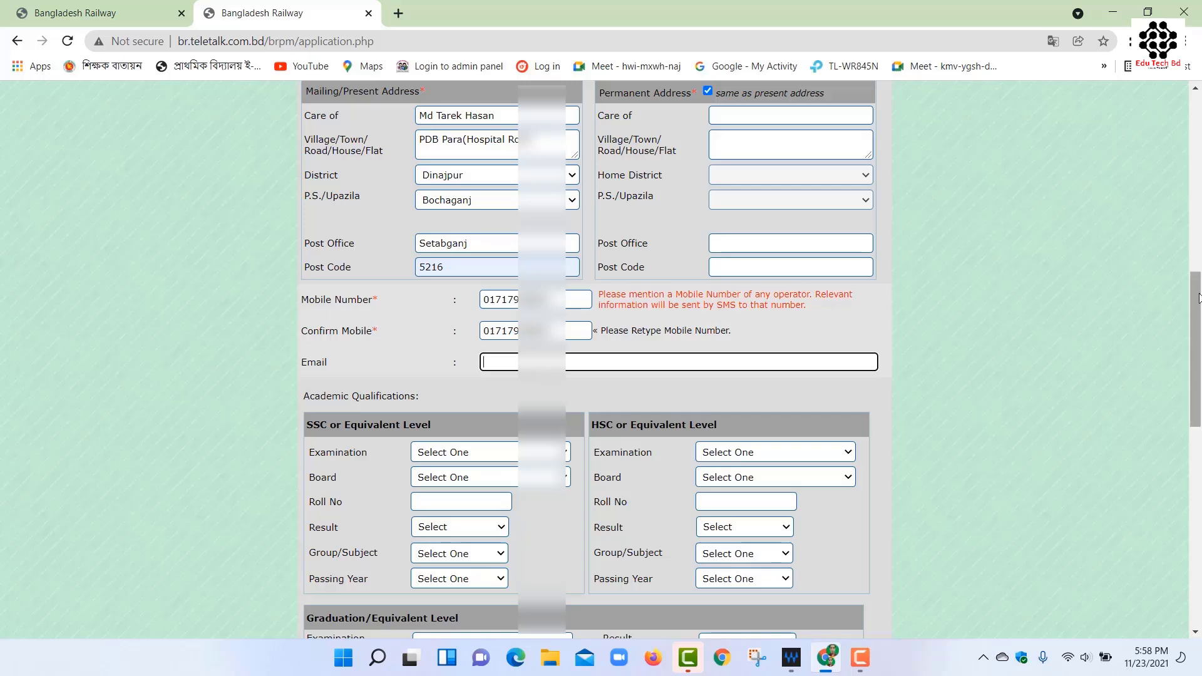
# Set the SSC examination to S.S.C, board Dinajpur, and enter the roll number.
pyautogui.scroll(-5, 1197, 298)
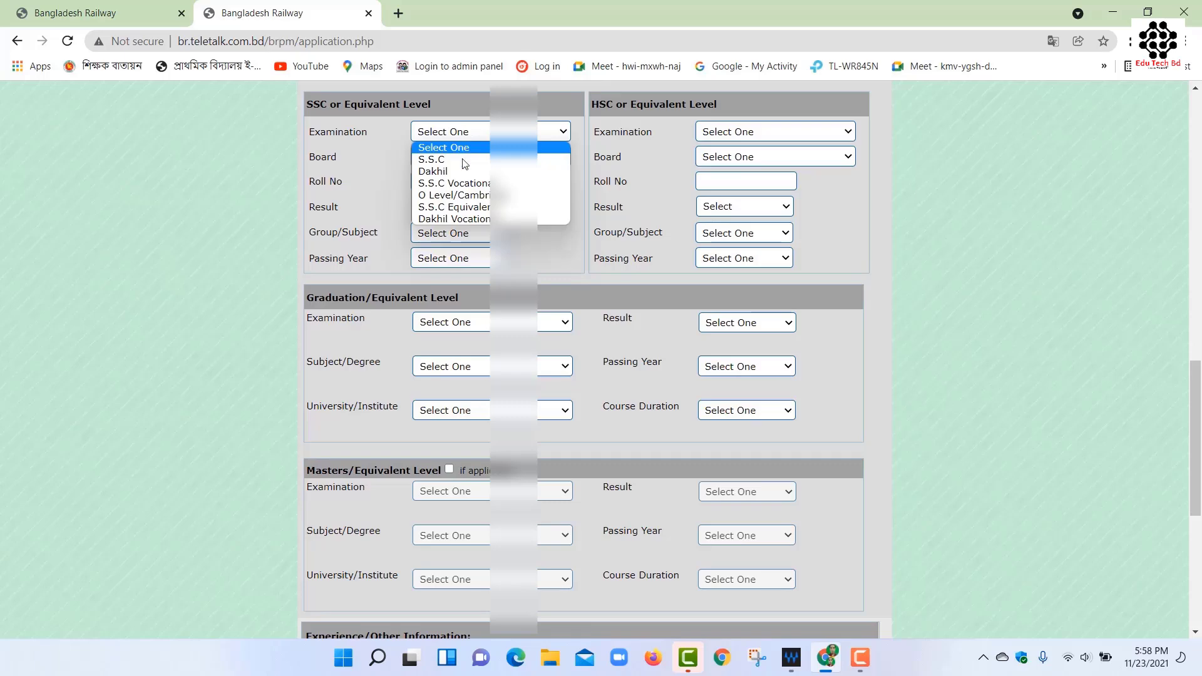
pyautogui.click(461, 160)
pyautogui.click(463, 157)
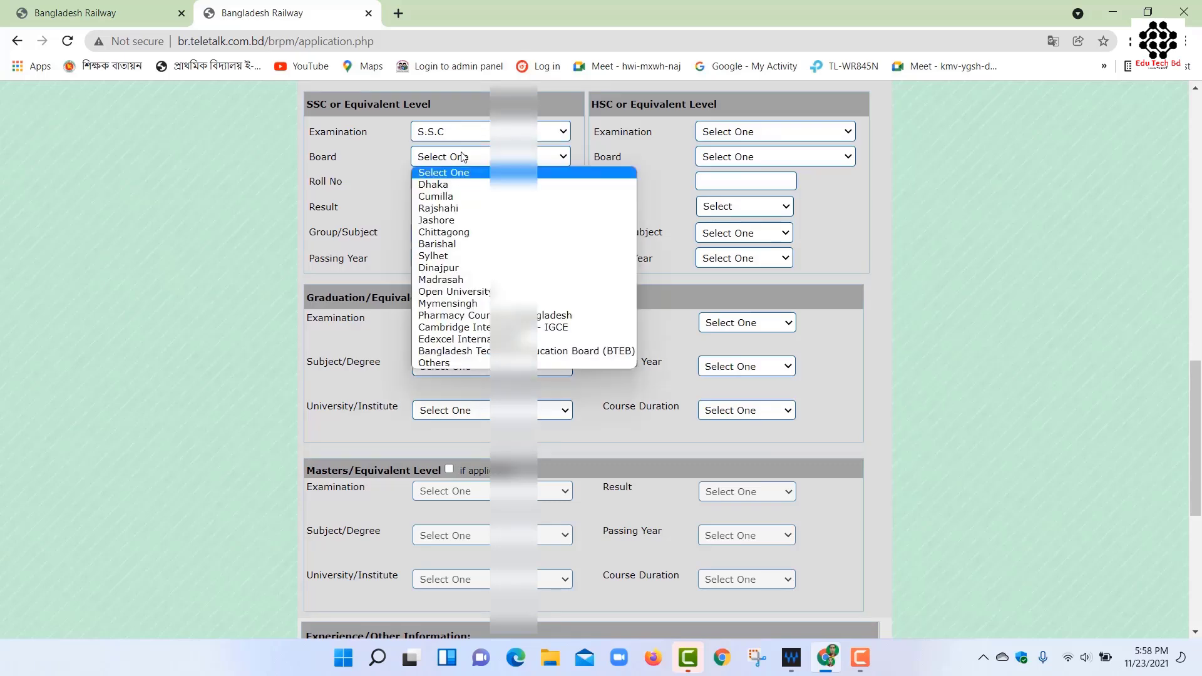
pyautogui.click(439, 267)
pyautogui.click(443, 181)
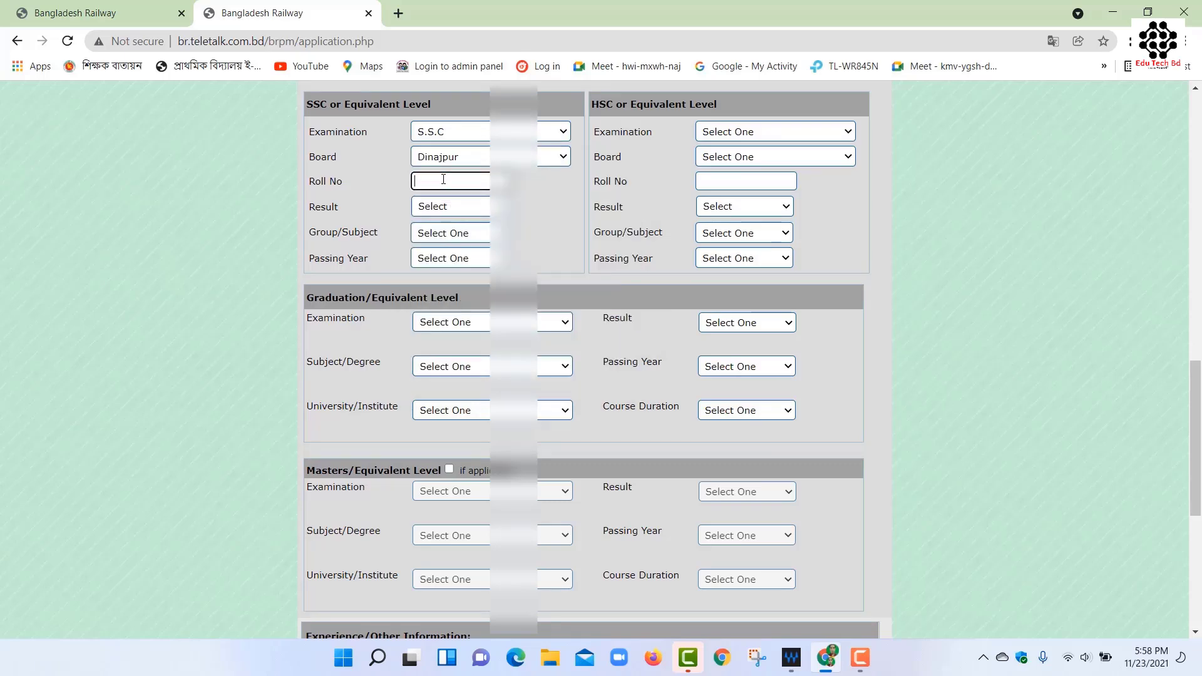
# Set the SSC result type to GPA(out of 5), group Science, and passing year 2012.
pyautogui.click(469, 206)
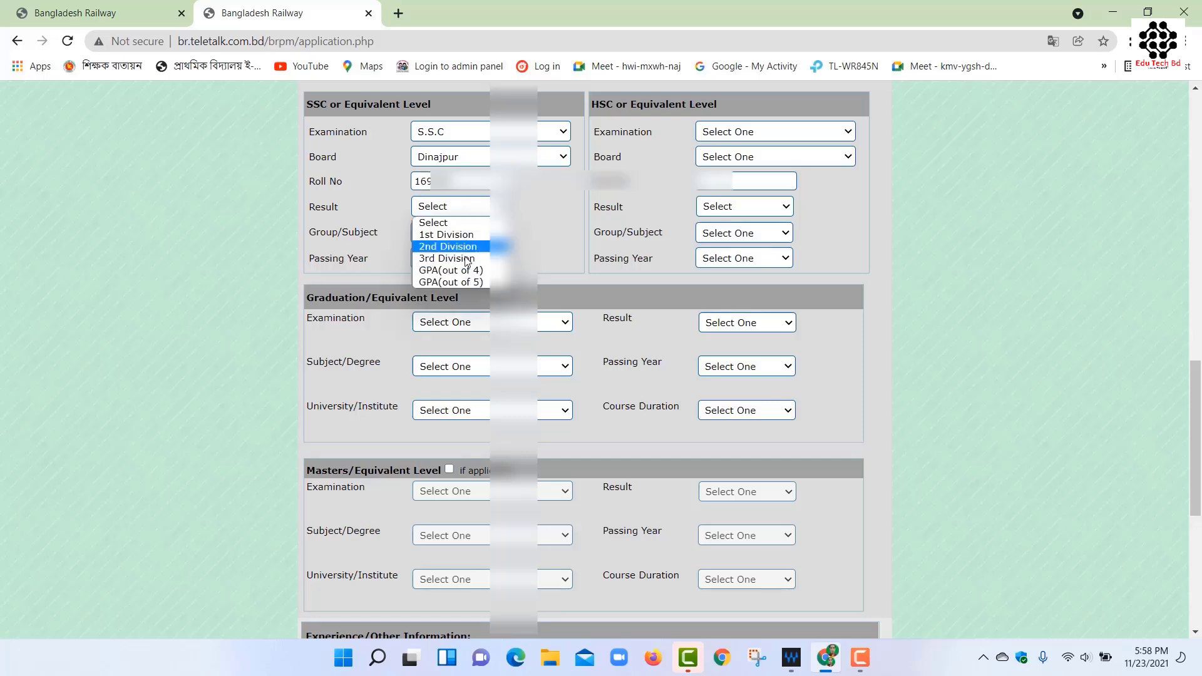
pyautogui.click(464, 284)
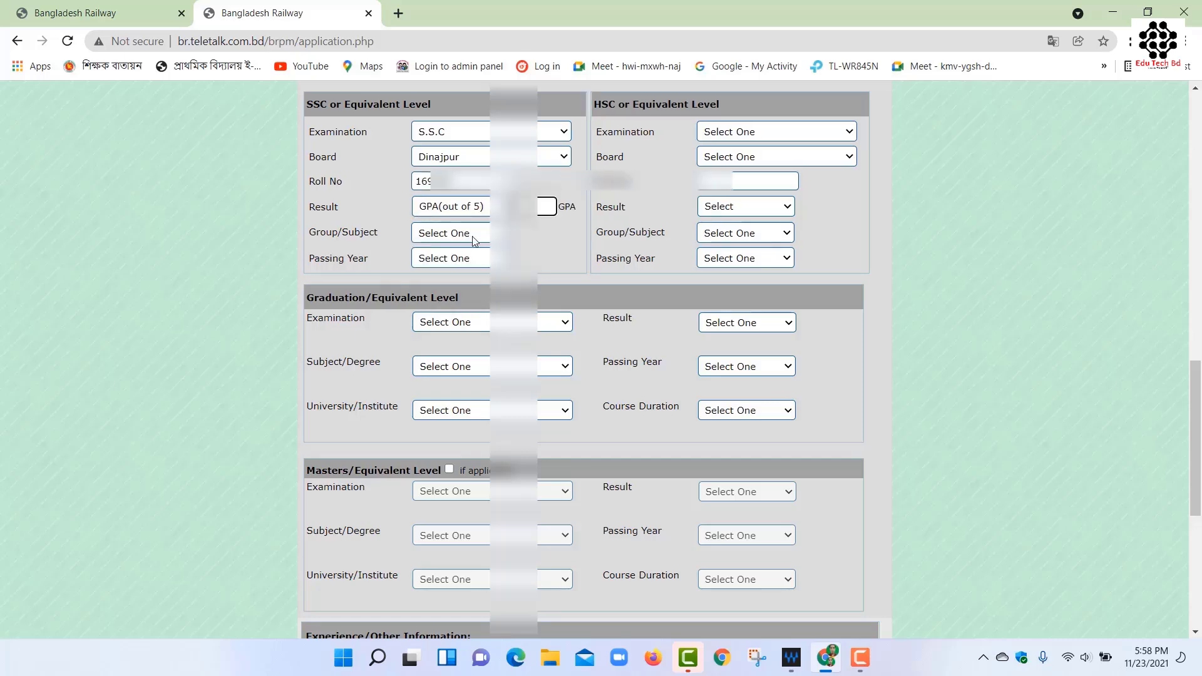
pyautogui.click(473, 240)
pyautogui.click(468, 261)
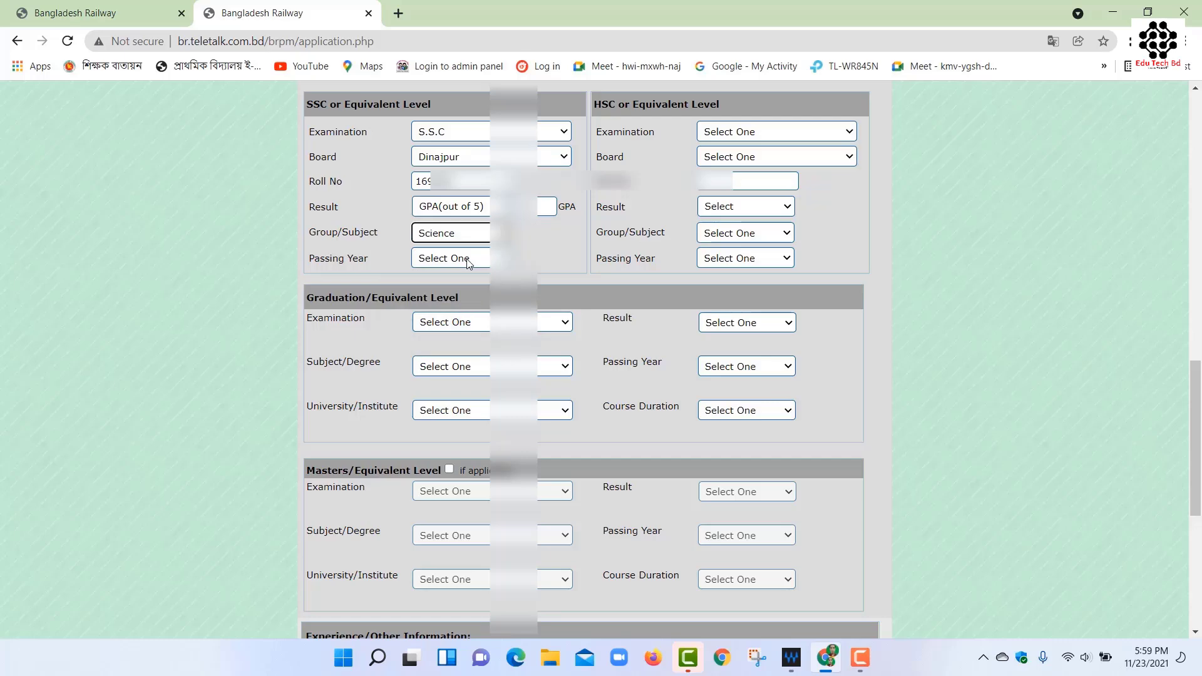
pyautogui.click(468, 260)
pyautogui.scroll(-4, 459, 401)
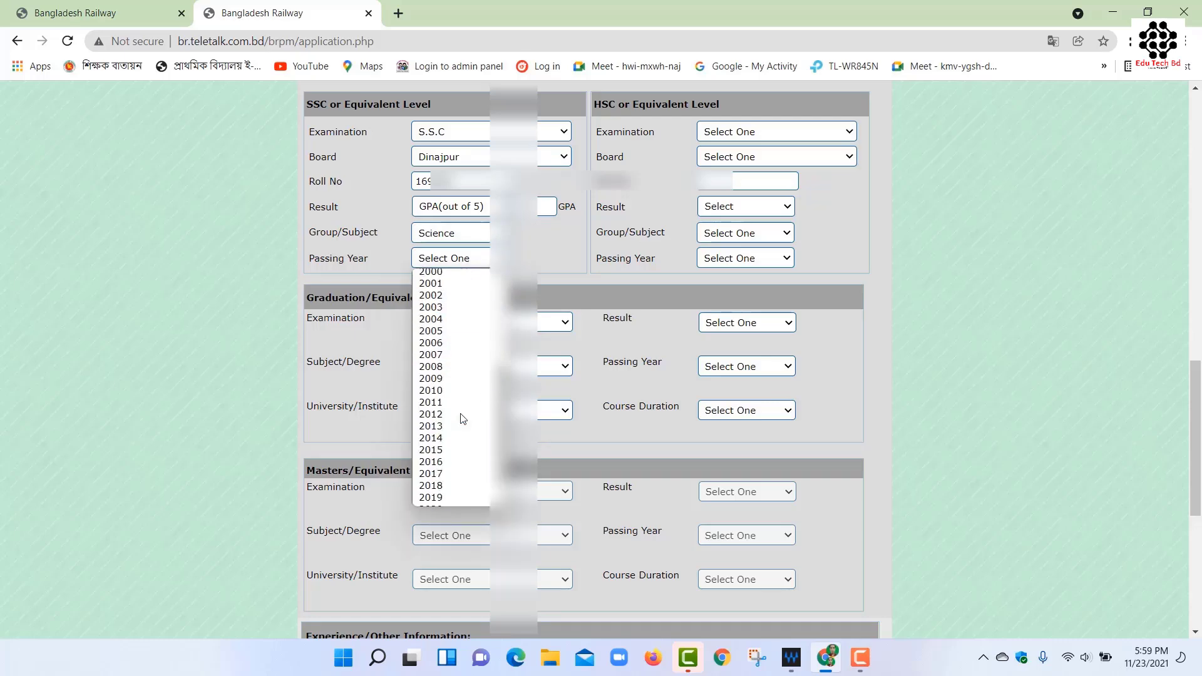
pyautogui.click(461, 415)
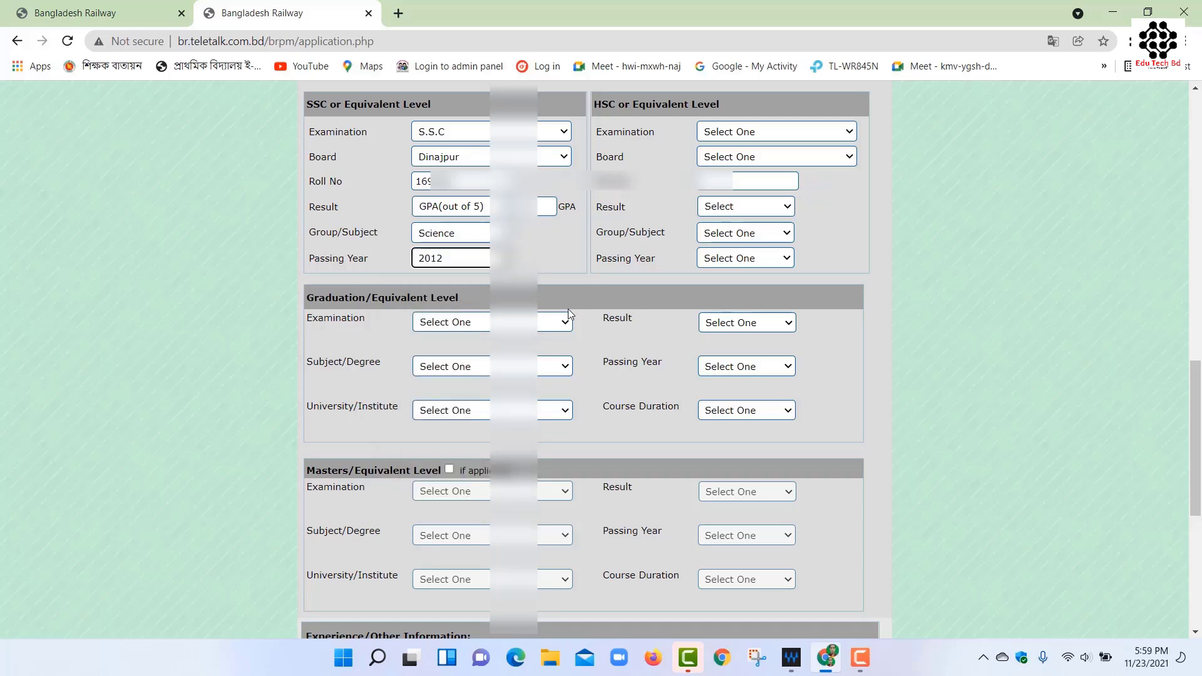
pyautogui.click(761, 132)
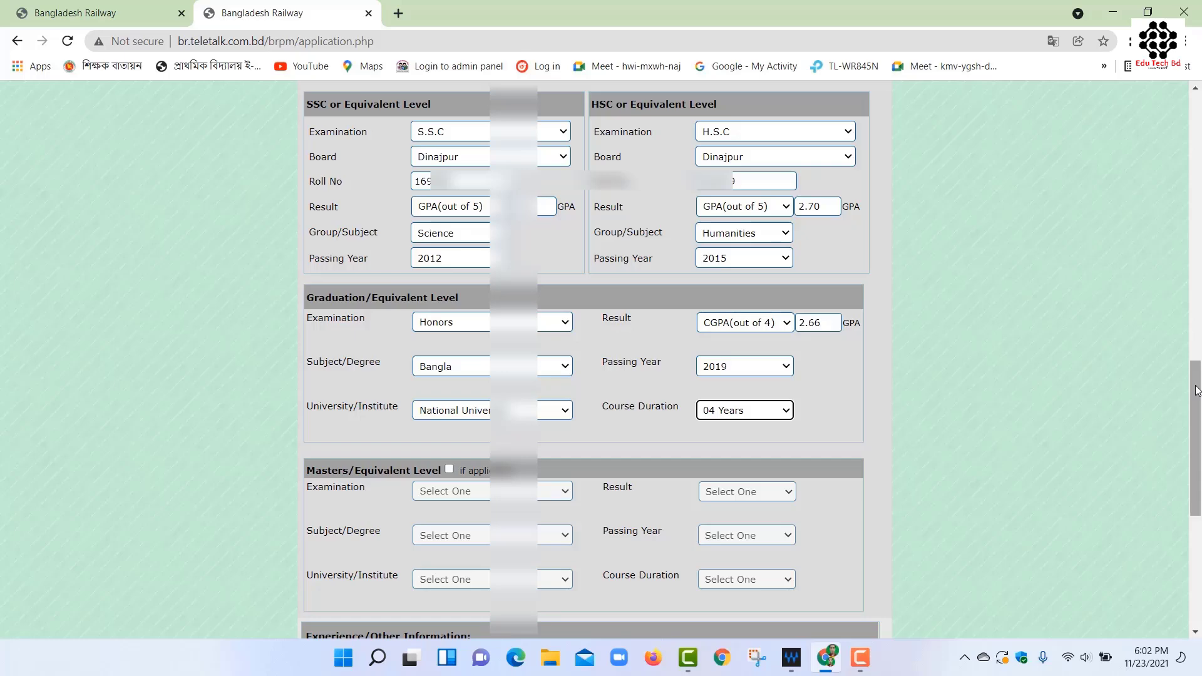
# Scroll down past the HSC Humanities 2015 and Honours Bangla 2019 education details.
pyautogui.scroll(-5, 419, 294)
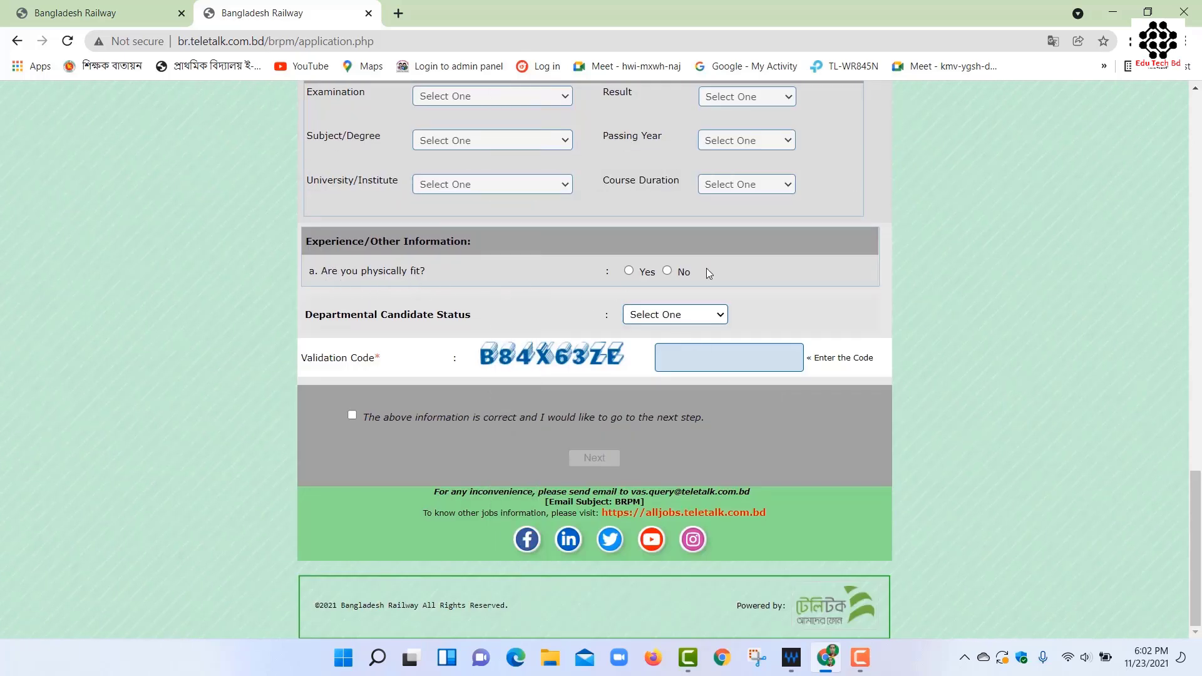
# Answer Yes to physically fit and set departmental candidate status to None.
pyautogui.click(630, 271)
pyautogui.click(676, 320)
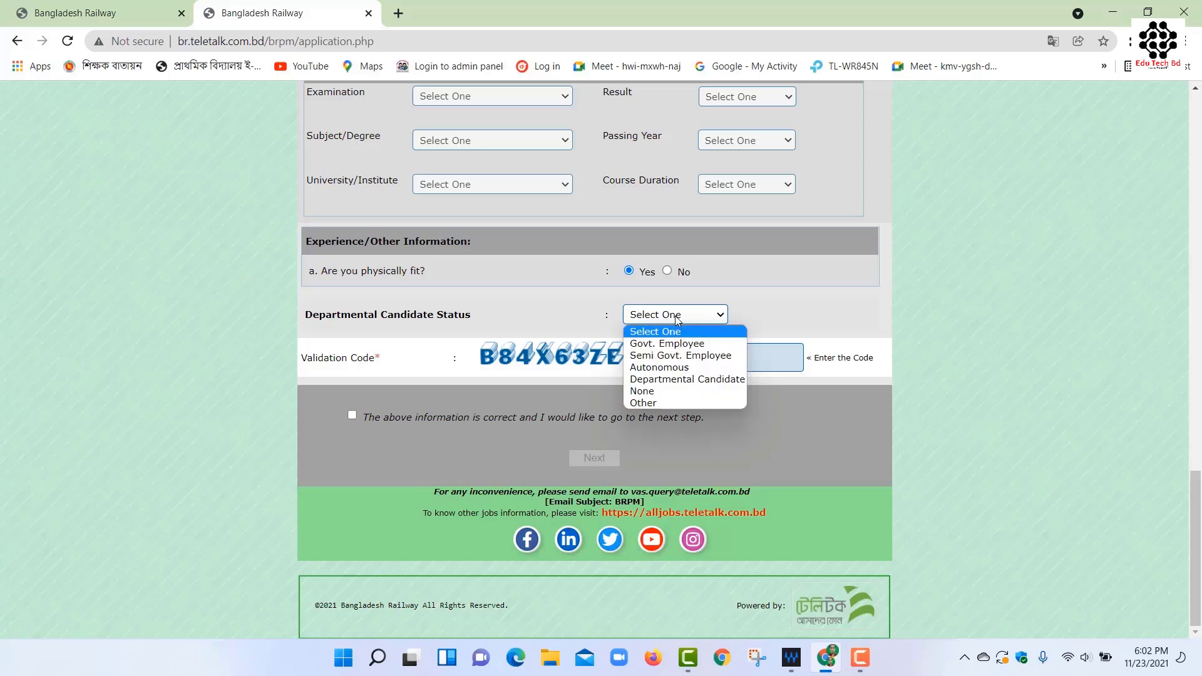
pyautogui.click(658, 392)
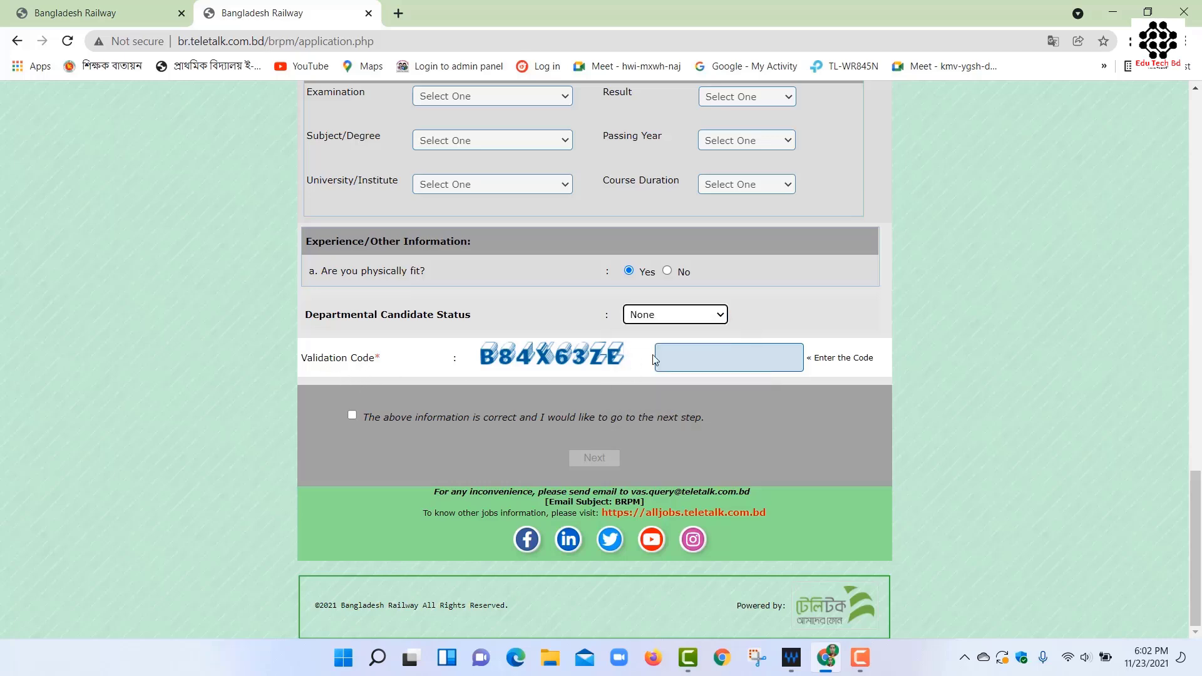
# Enter the validation code, confirm the information is correct, and continue to the preview.
pyautogui.click(691, 357)
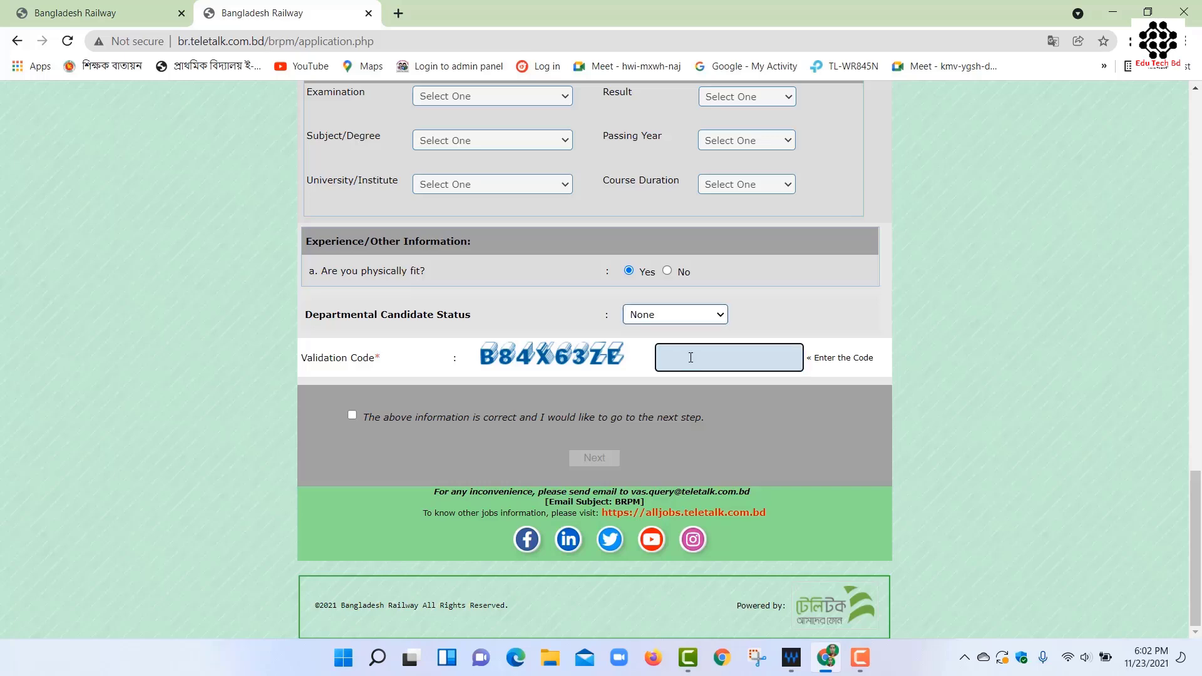
pyautogui.write('B84x63ZE')
pyautogui.click(352, 415)
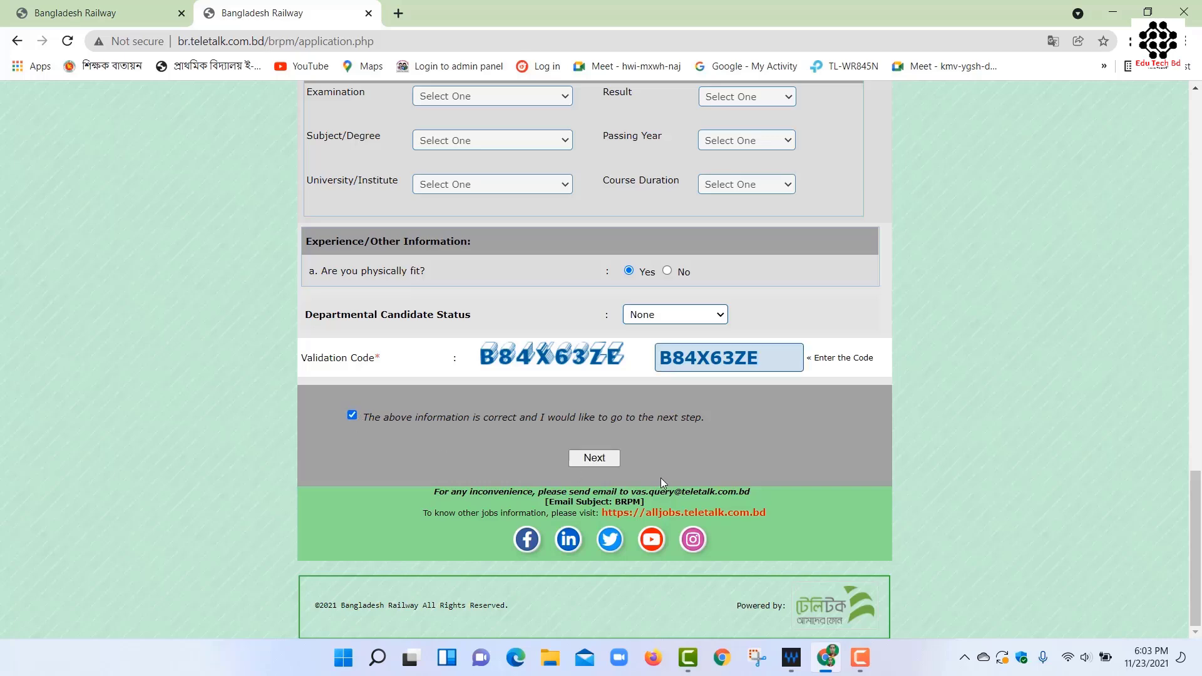
pyautogui.click(587, 461)
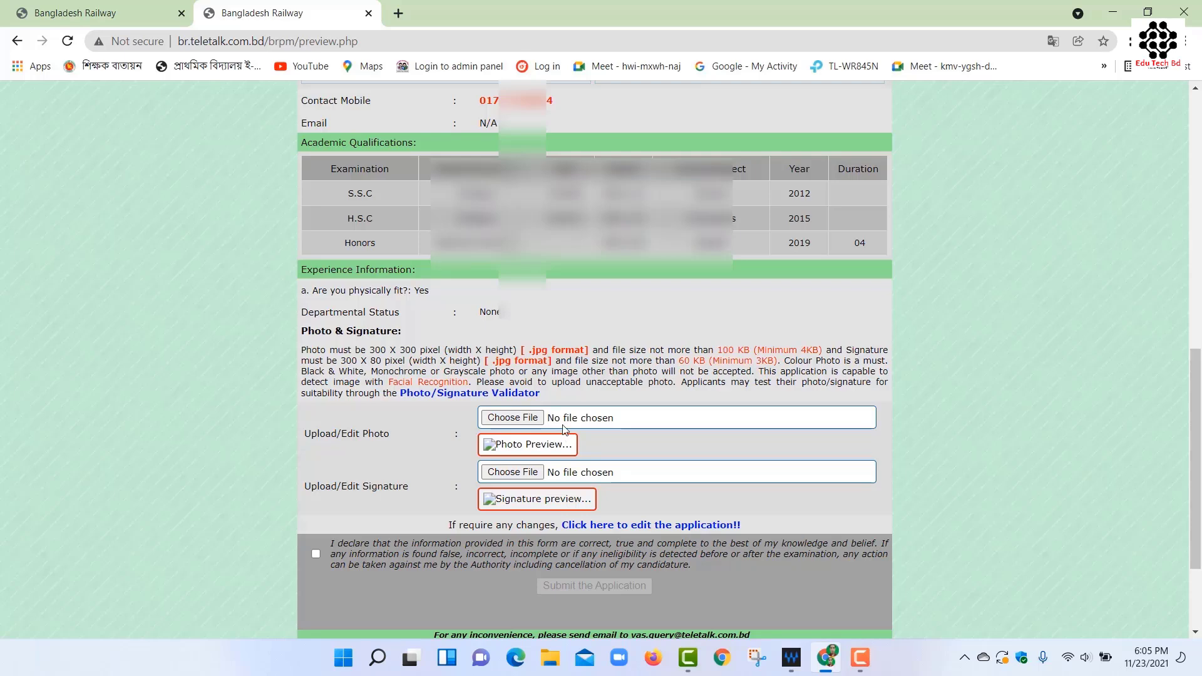
# Upload 011.jpg as the applicant photo.
pyautogui.click(516, 422)
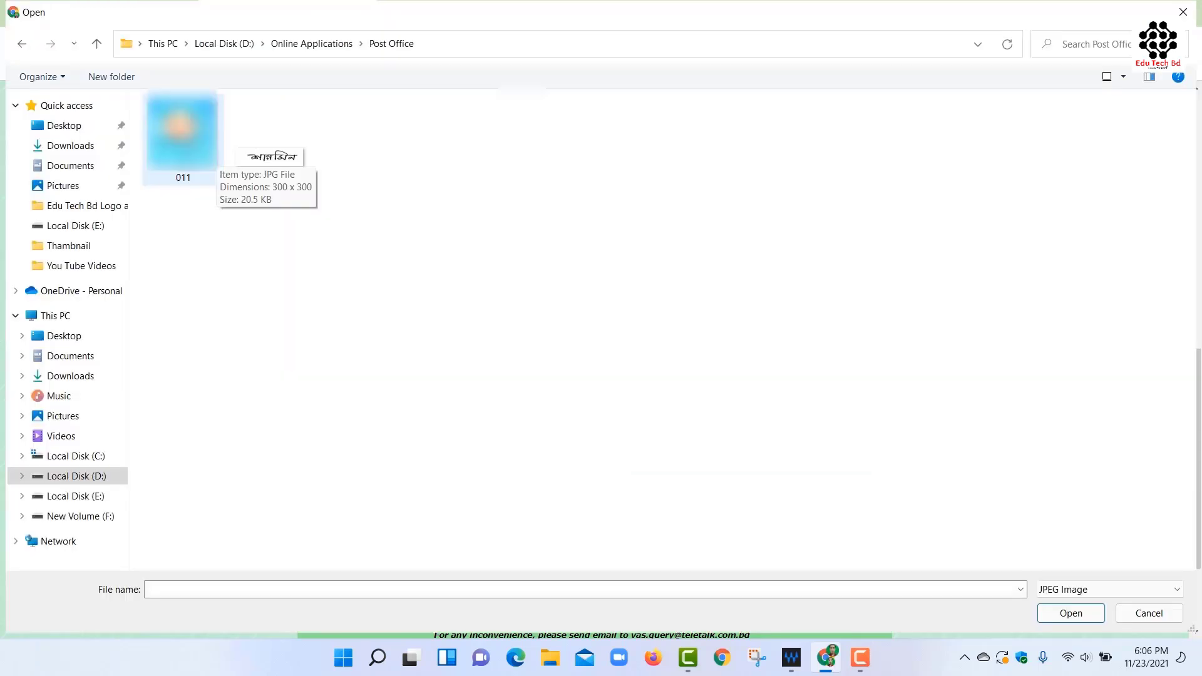
pyautogui.click(206, 154)
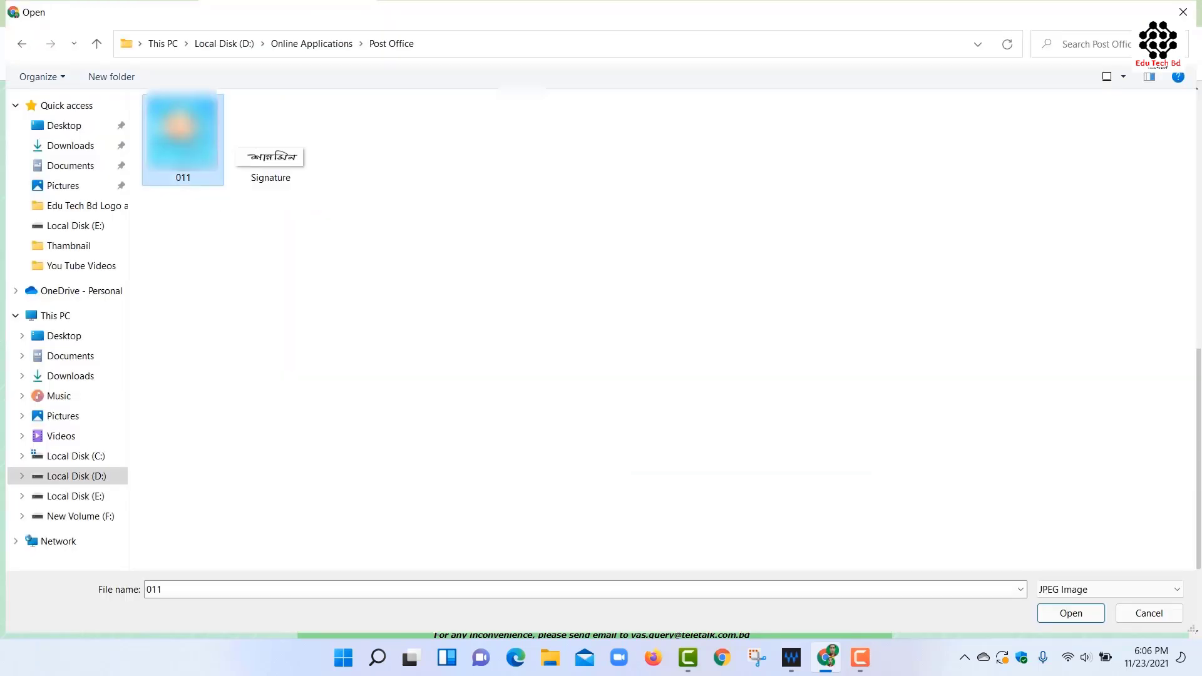
pyautogui.click(1069, 615)
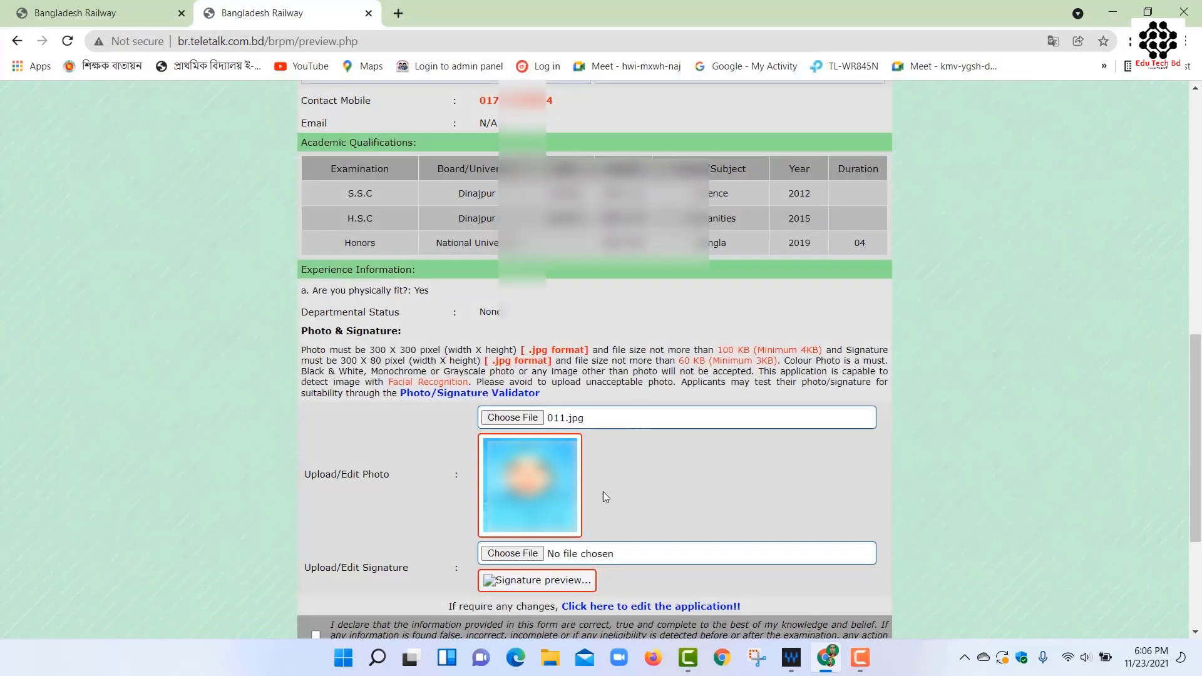
# Upload Signature.jpg as the applicant signature.
pyautogui.click(521, 556)
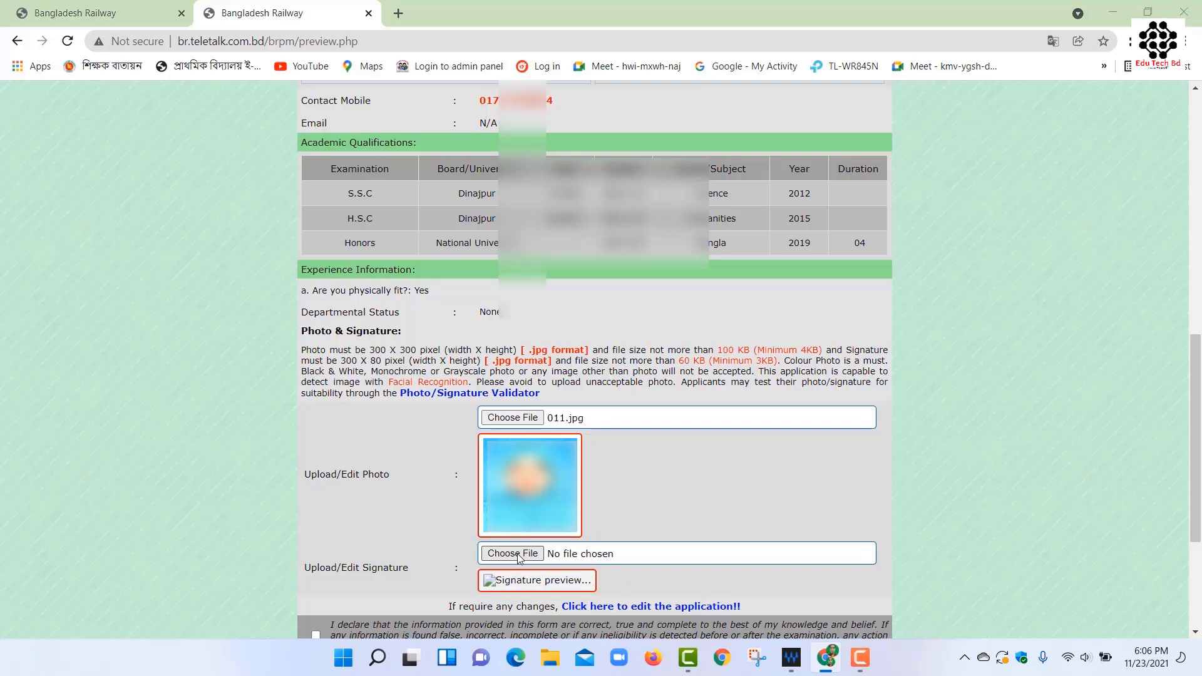
pyautogui.click(266, 156)
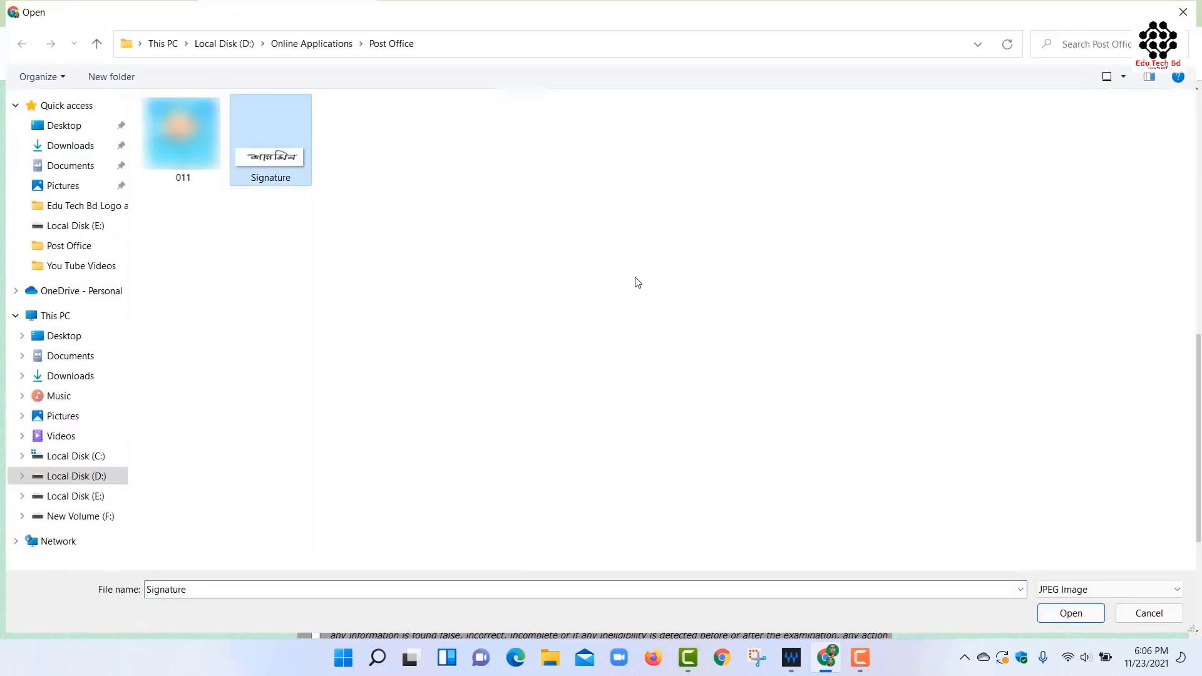
pyautogui.click(1054, 617)
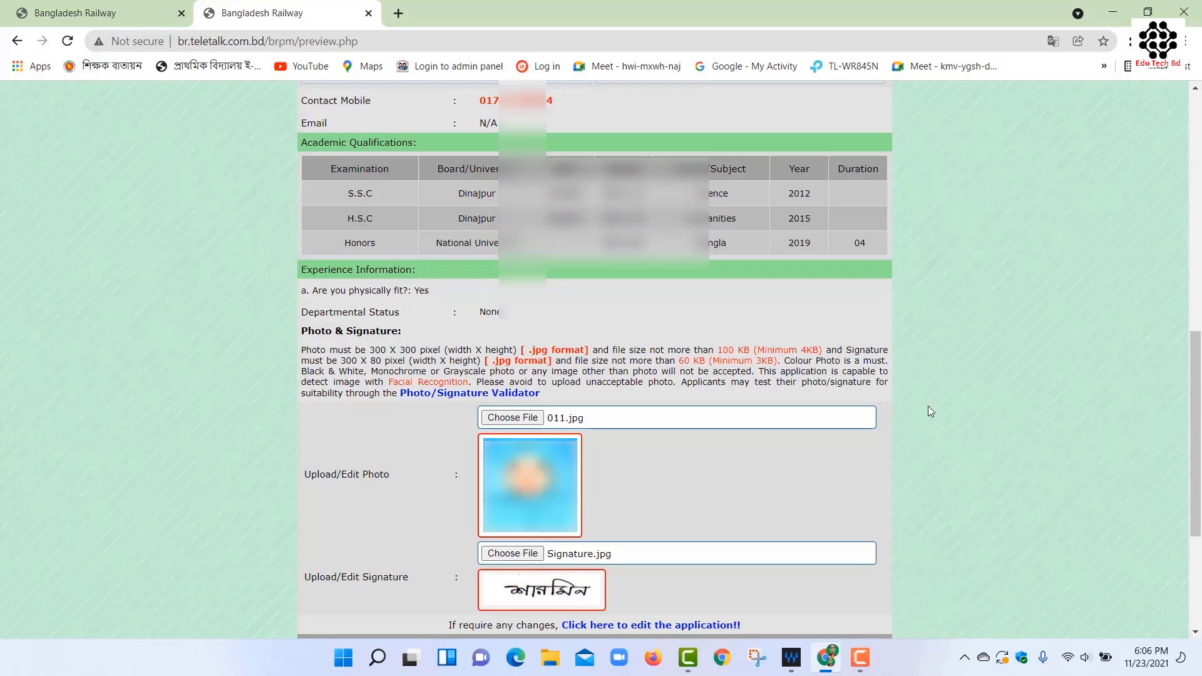
pyautogui.scroll(-5, 1196, 352)
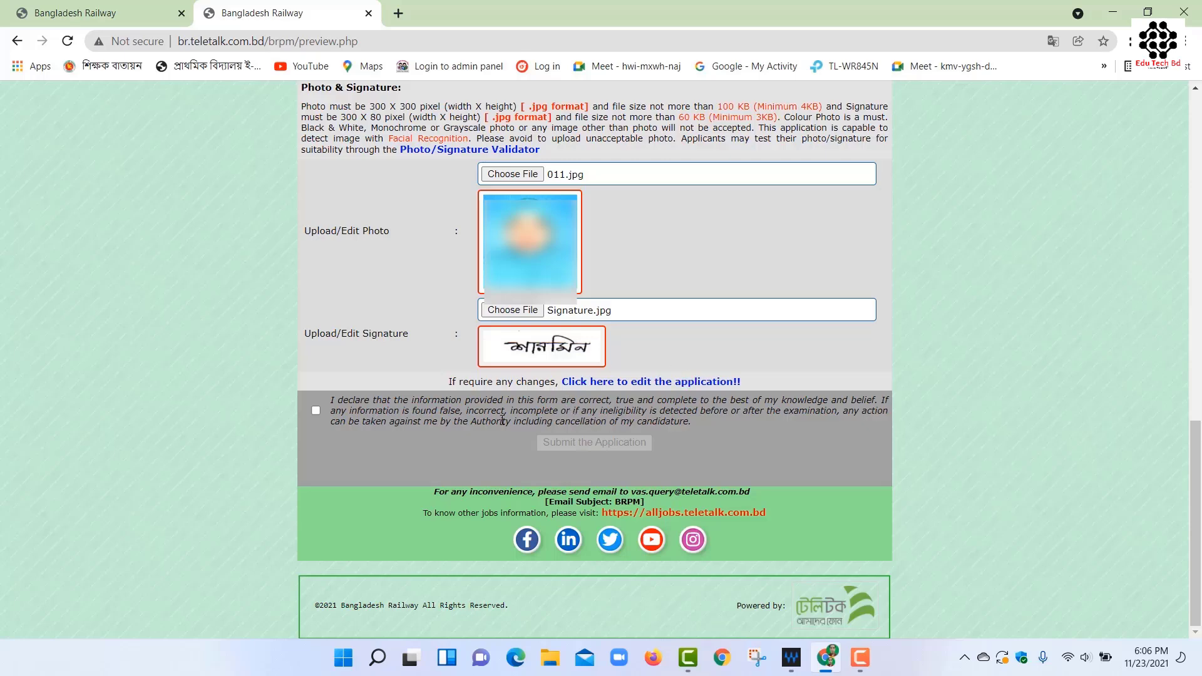
# Accept the declaration and submit the Pointsman application.
pyautogui.click(316, 411)
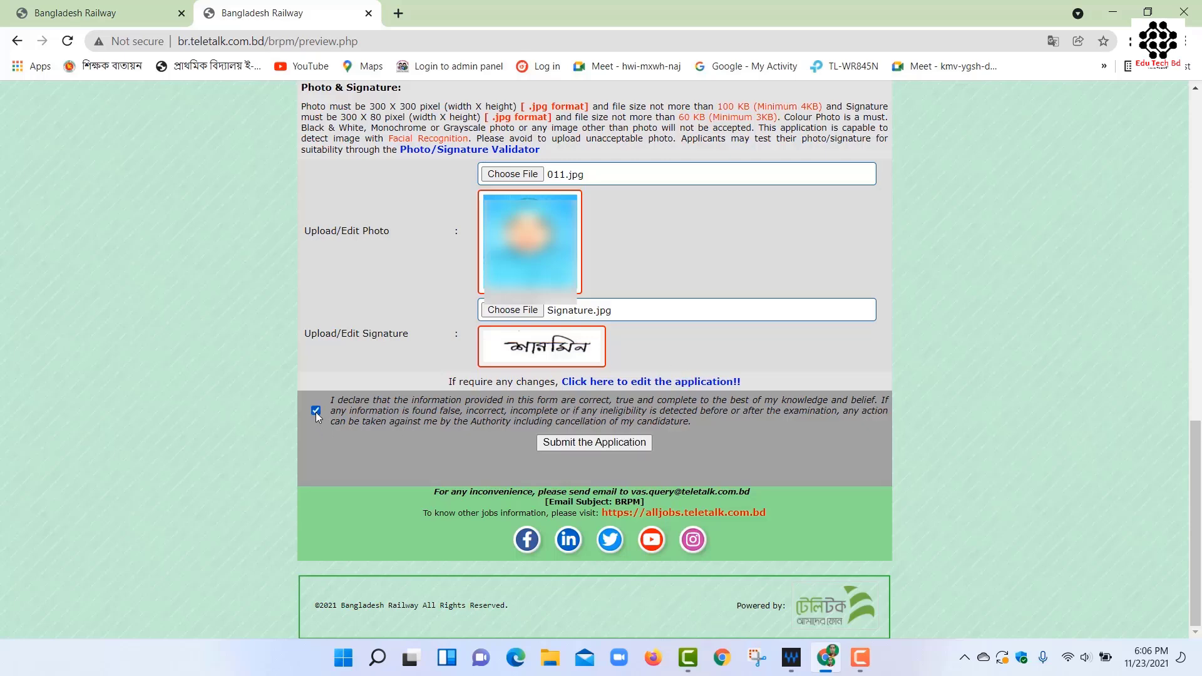
pyautogui.click(599, 444)
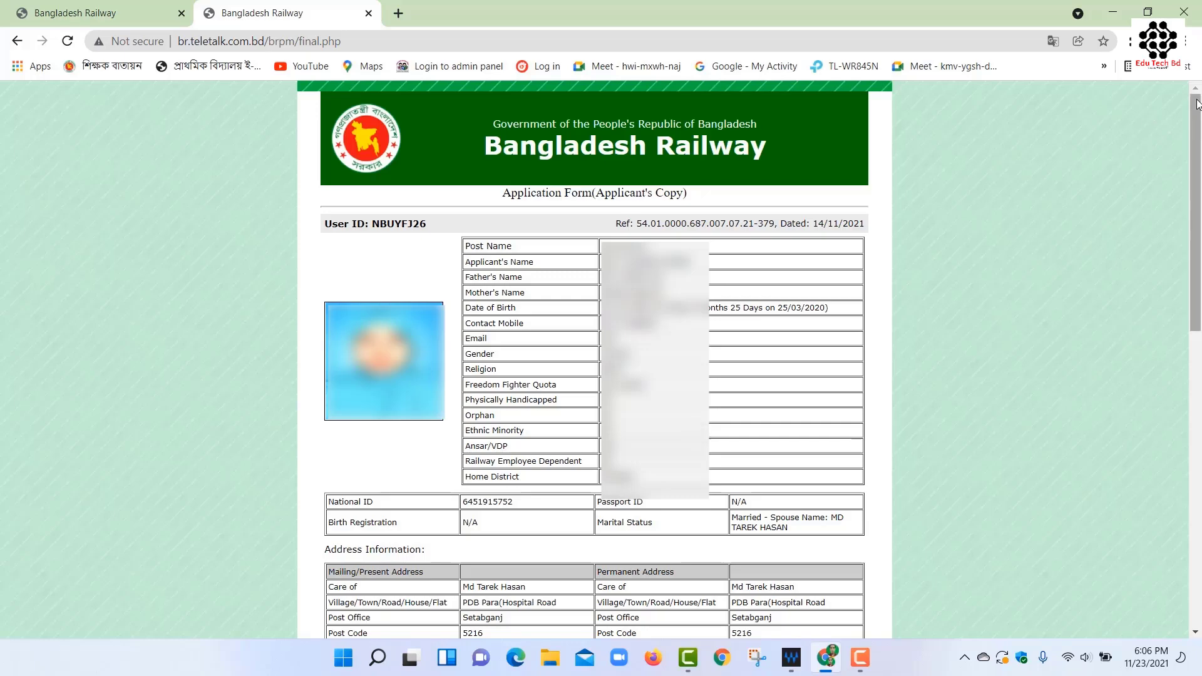
# Scroll to the bottom of the applicant's copy and download the application form as a PDF.
pyautogui.moveTo(1197, 104); pyautogui.dragTo(1197, 400)
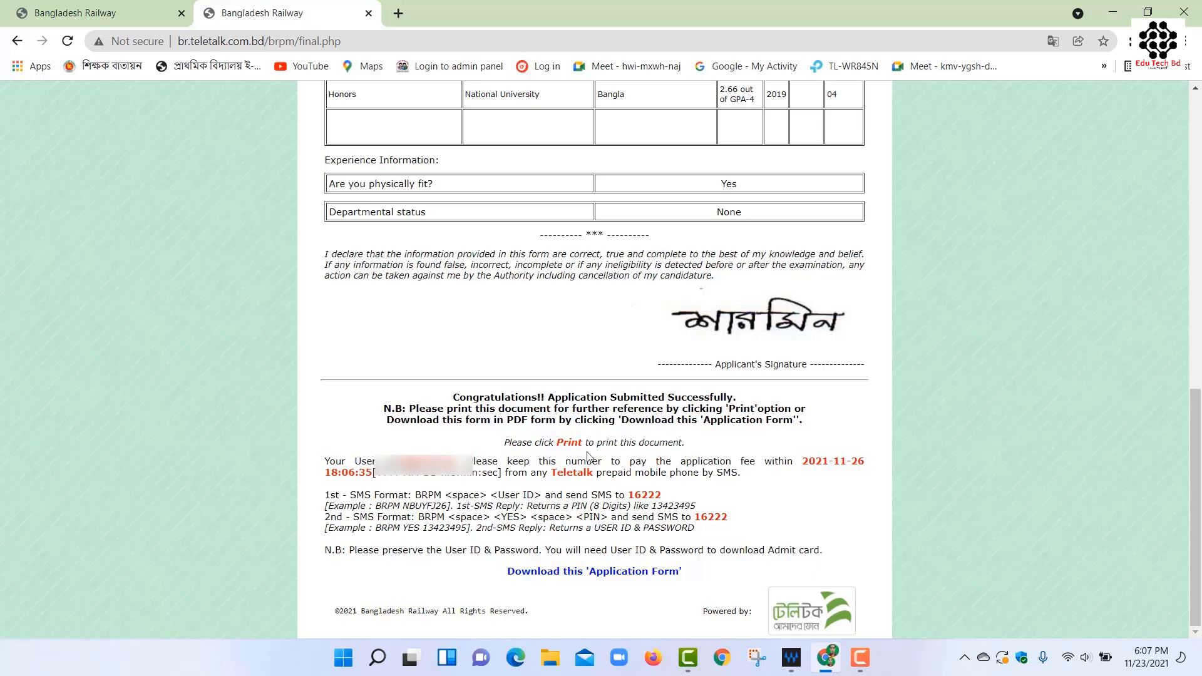
pyautogui.click(554, 579)
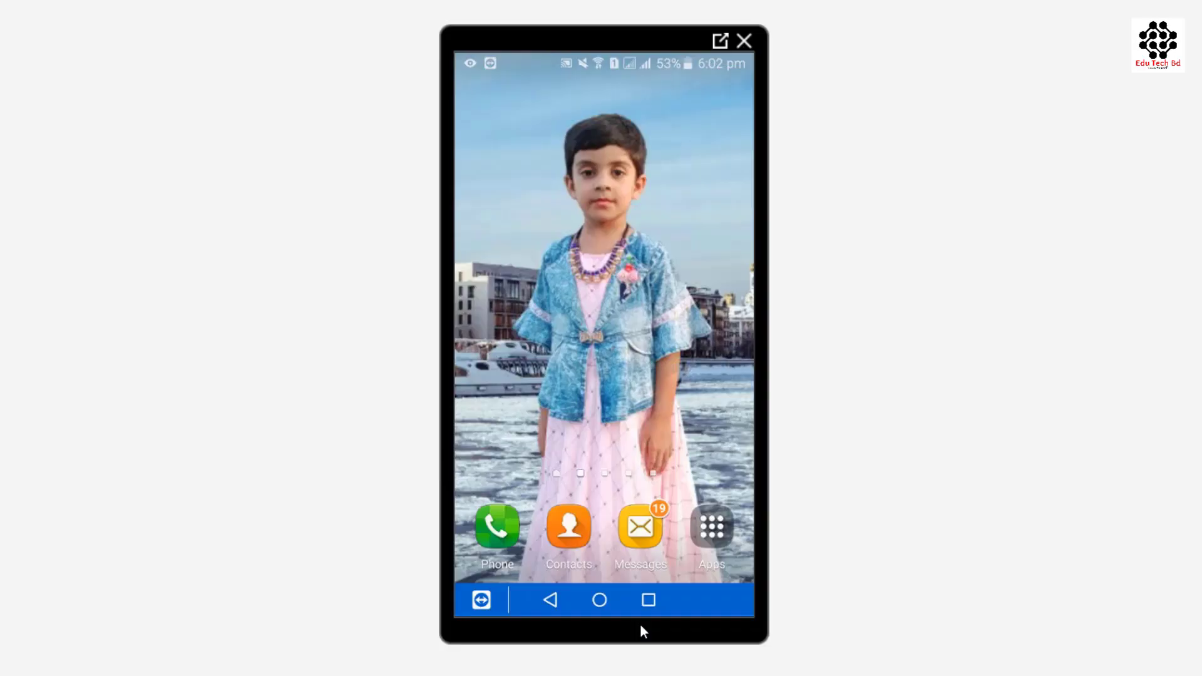
# In Messages, text 'BRPM' followed by the pasted user ID to 16222 and confirm sending.
pyautogui.click(639, 527)
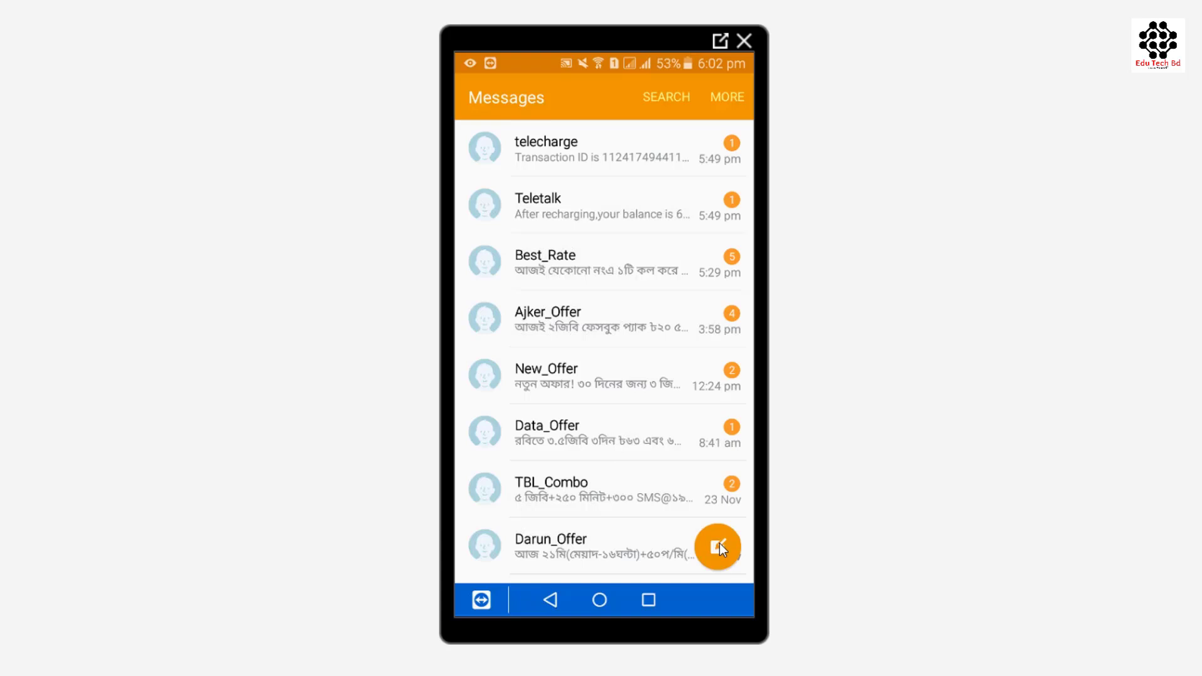
pyautogui.click(719, 546)
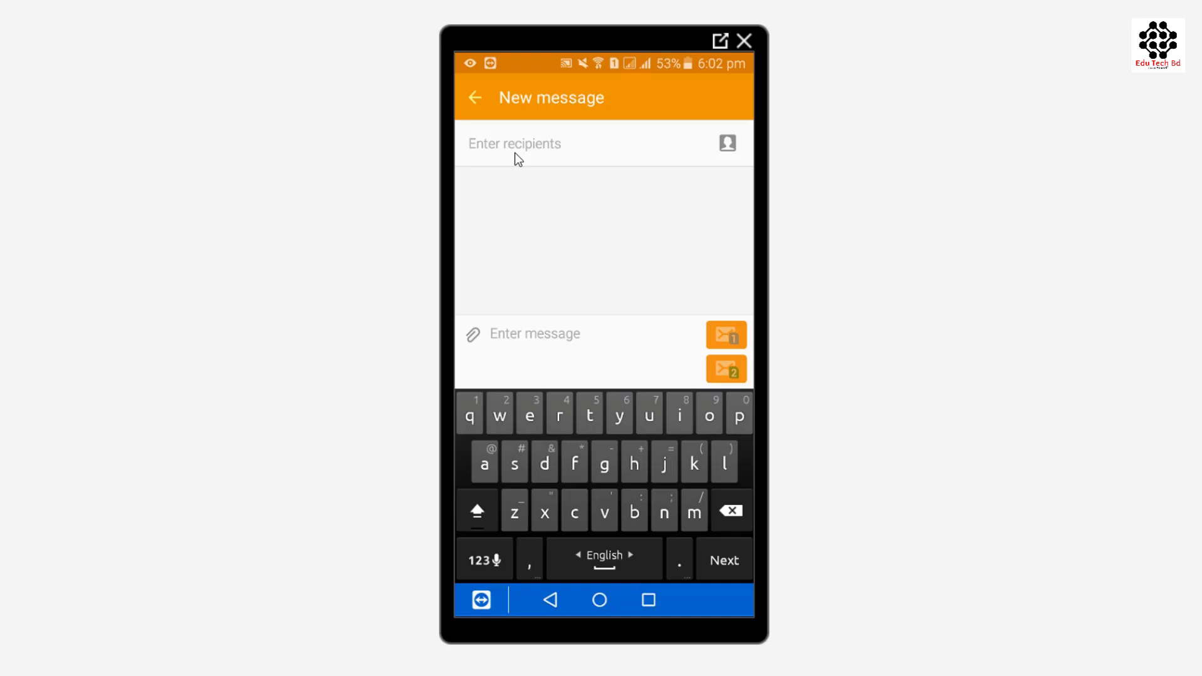
pyautogui.write('16222')
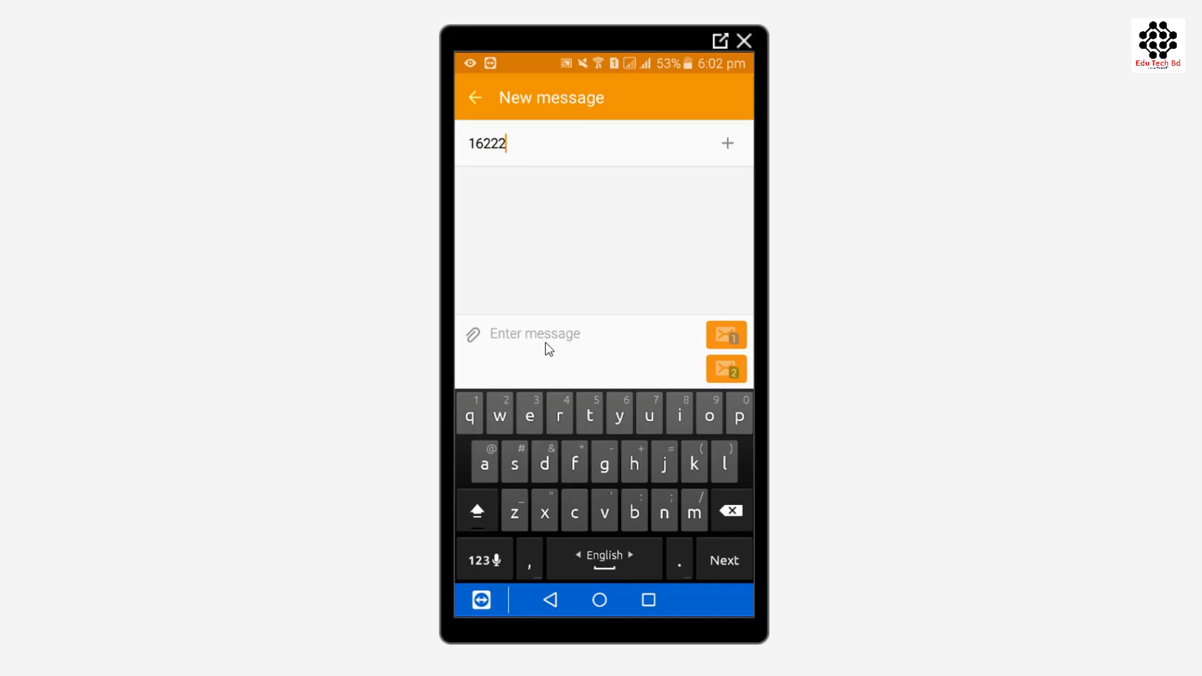
pyautogui.click(546, 344)
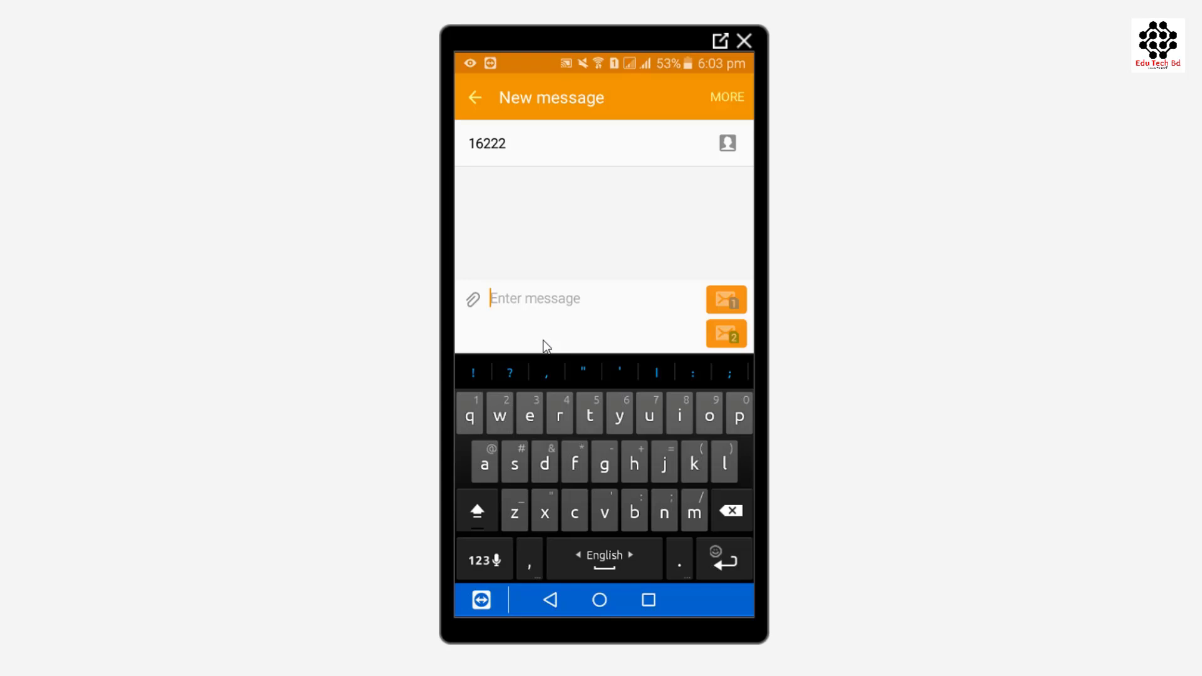
pyautogui.write('B')
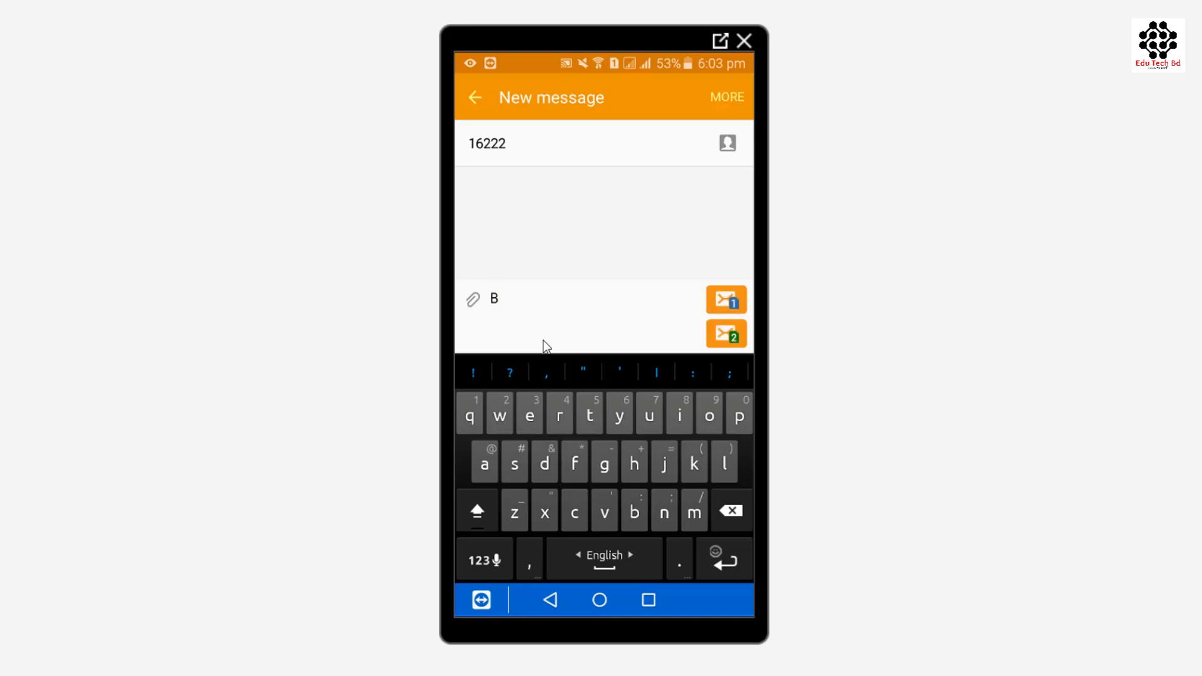
pyautogui.write('RPM')
pyautogui.hotkey('ctrl', 'v')
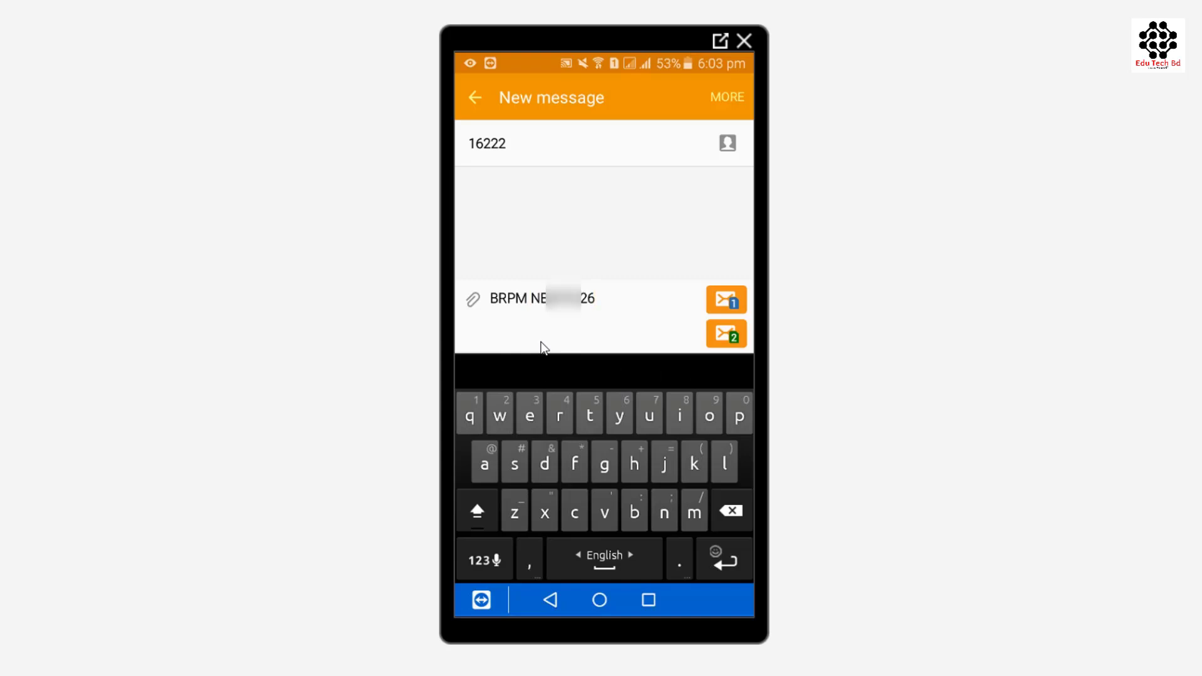
pyautogui.click(727, 337)
pyautogui.click(693, 399)
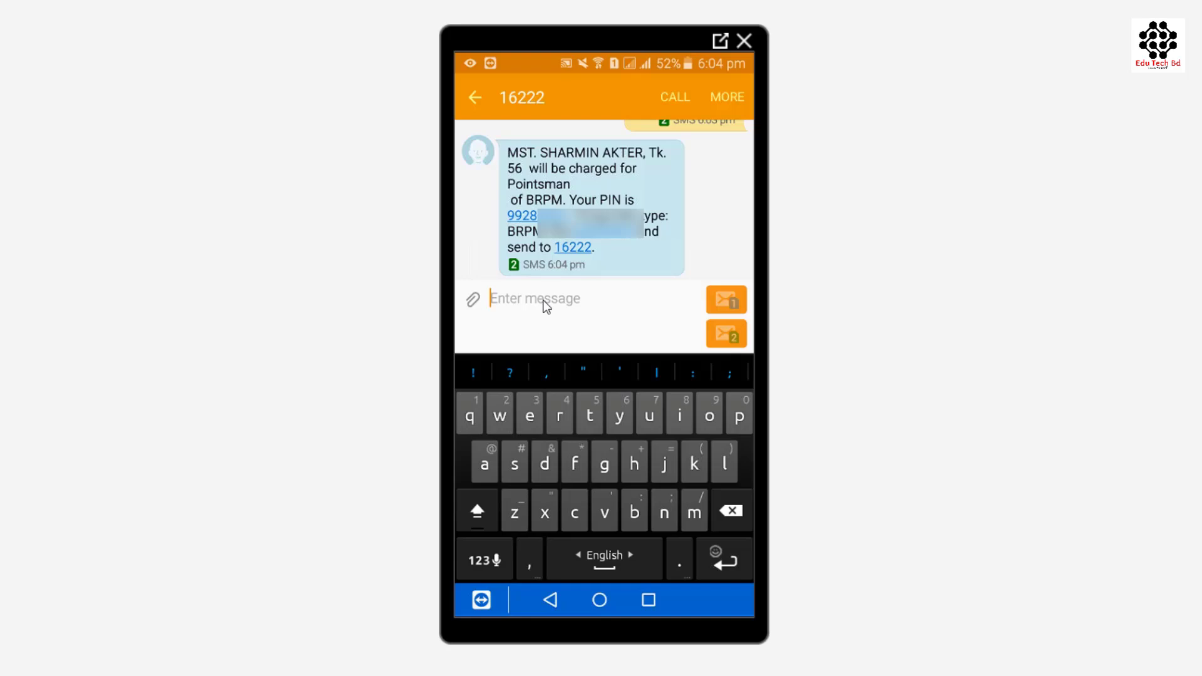
# Send 'BRPM YES' with the received PIN to 16222, confirming the chargeable message.
pyautogui.hotkey('ctrl', 'v')
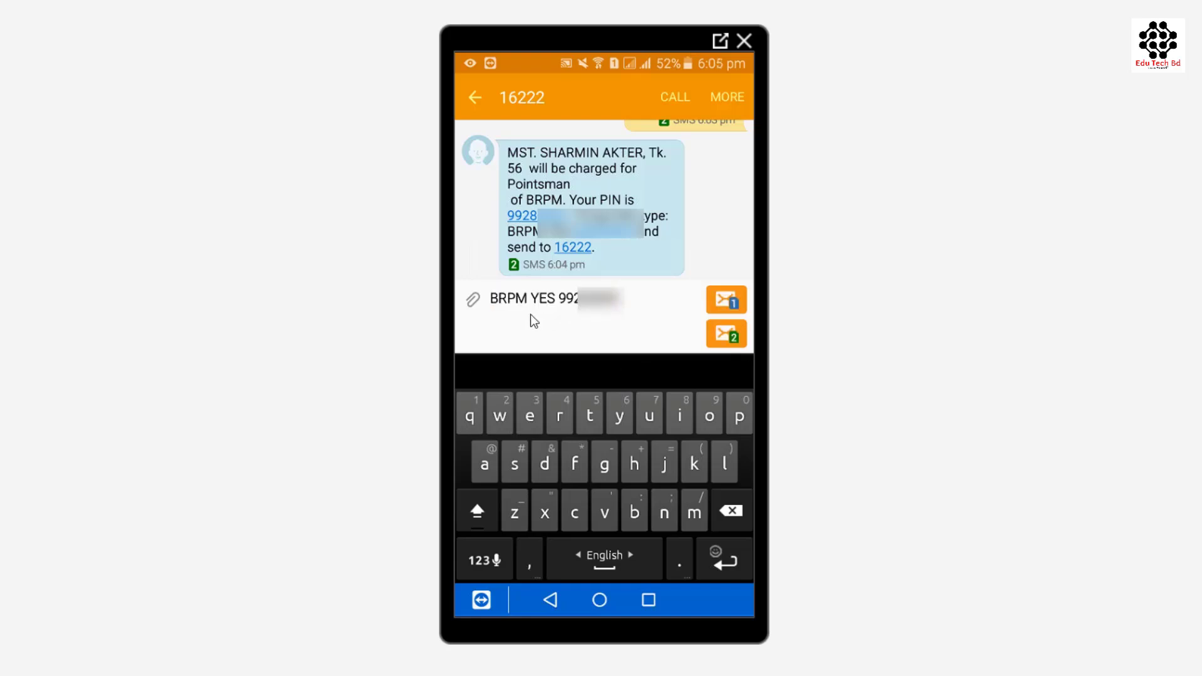
pyautogui.click(728, 337)
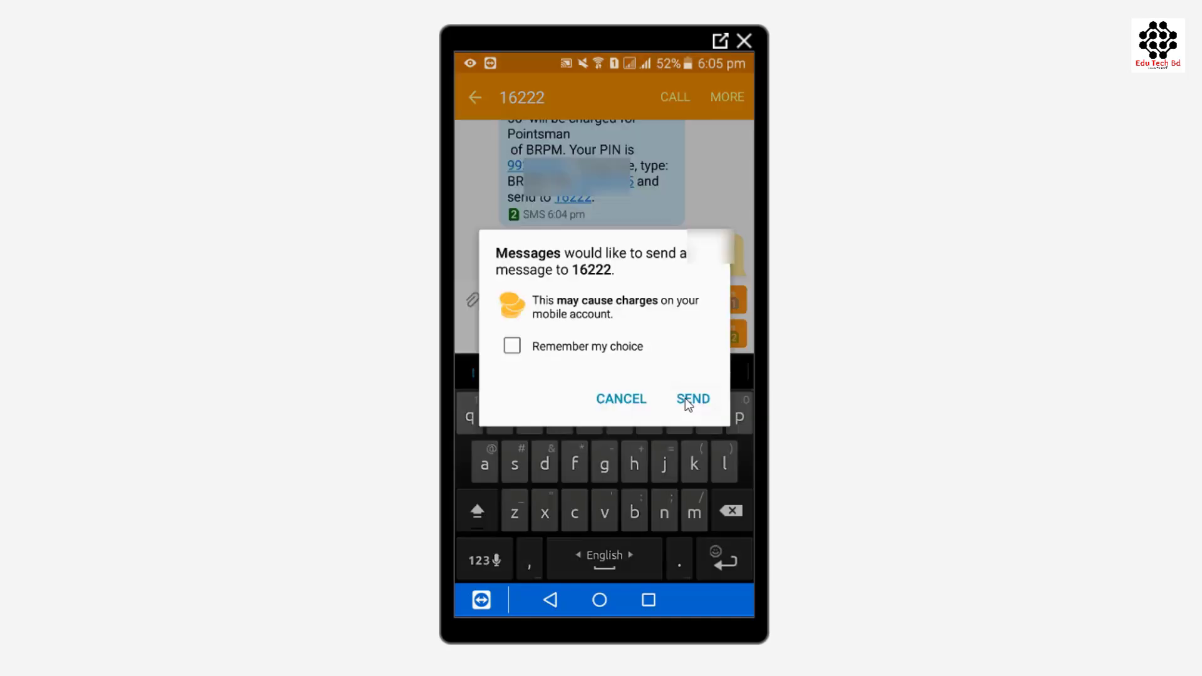
pyautogui.click(686, 397)
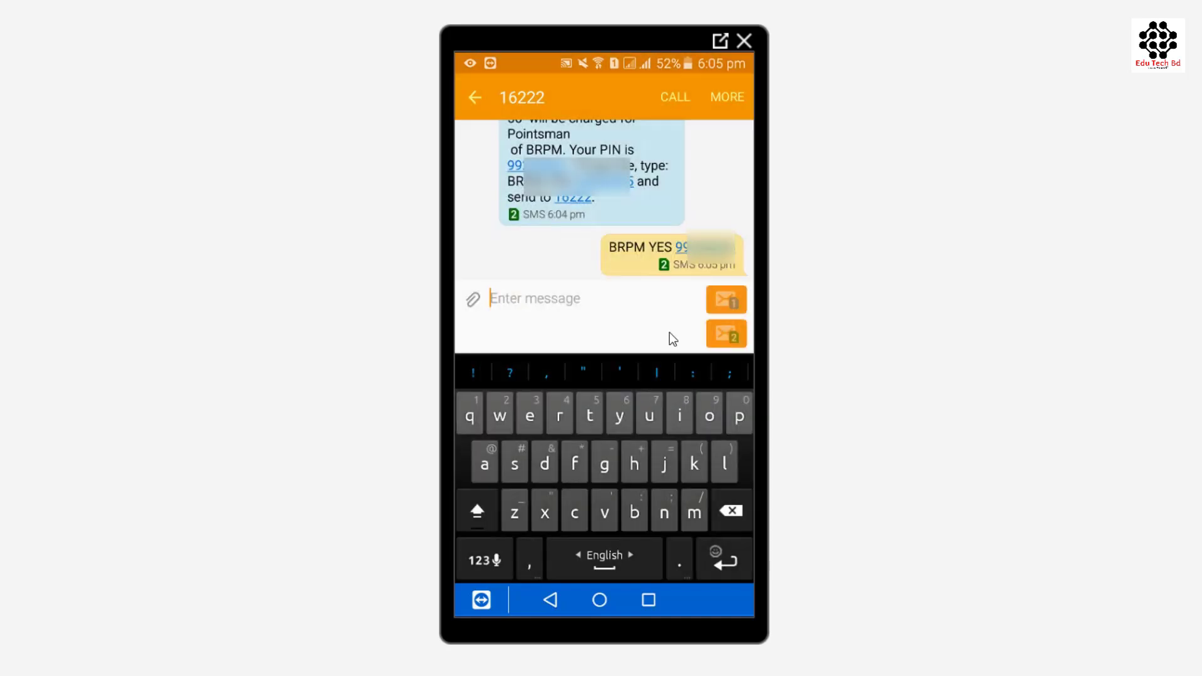